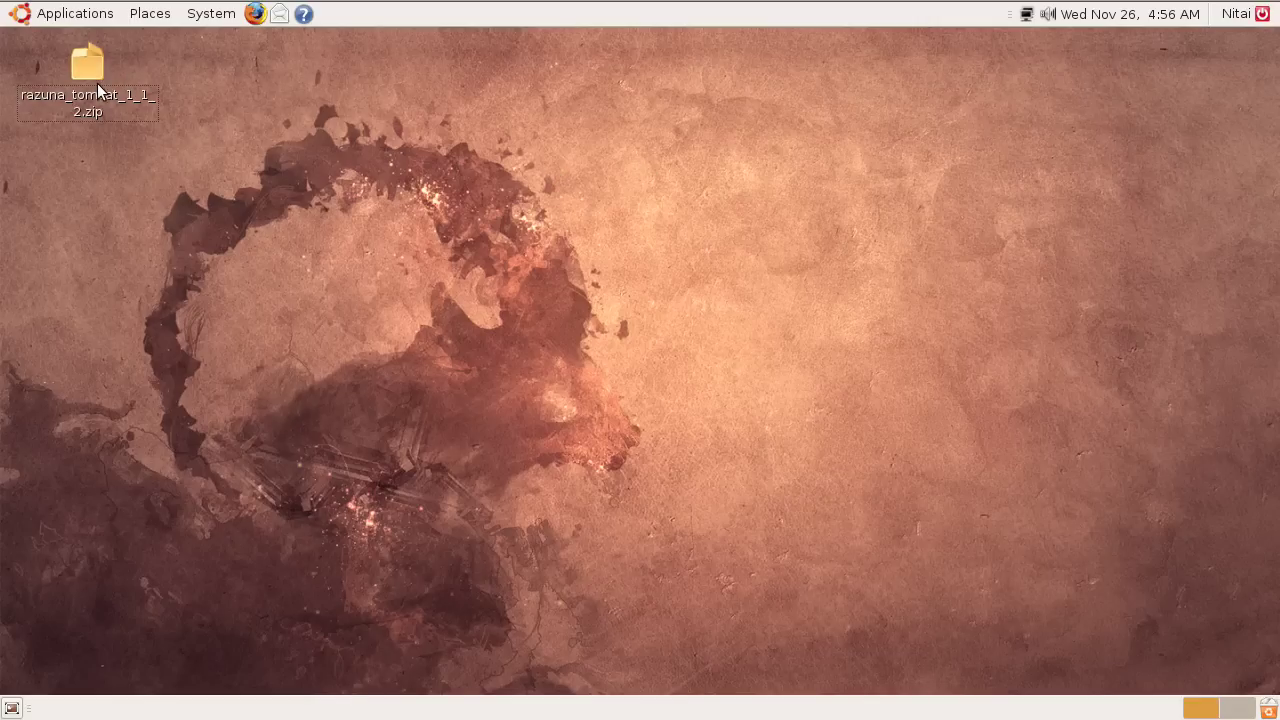
# Open the Applications menu in the top panel.
pyautogui.click(88, 14)
# Launch Terminal from Accessories and move its window further right.
pyautogui.moveTo(106, 43)
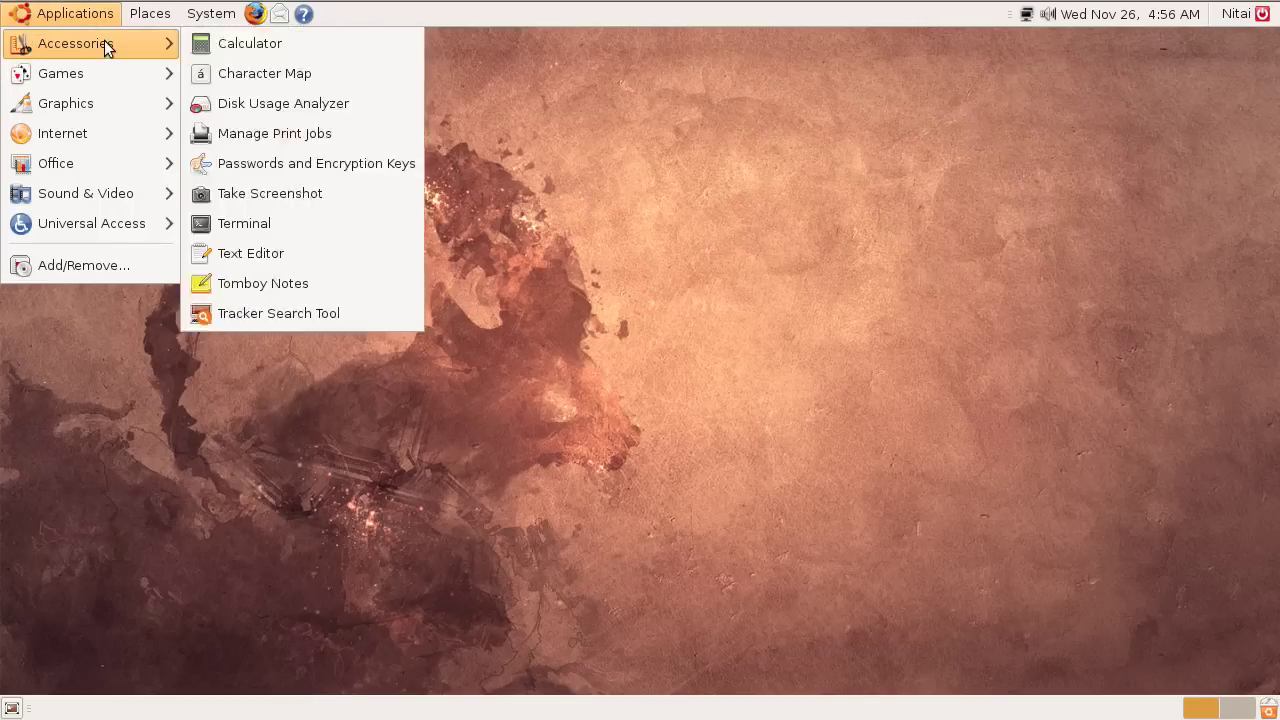
pyautogui.click(258, 213)
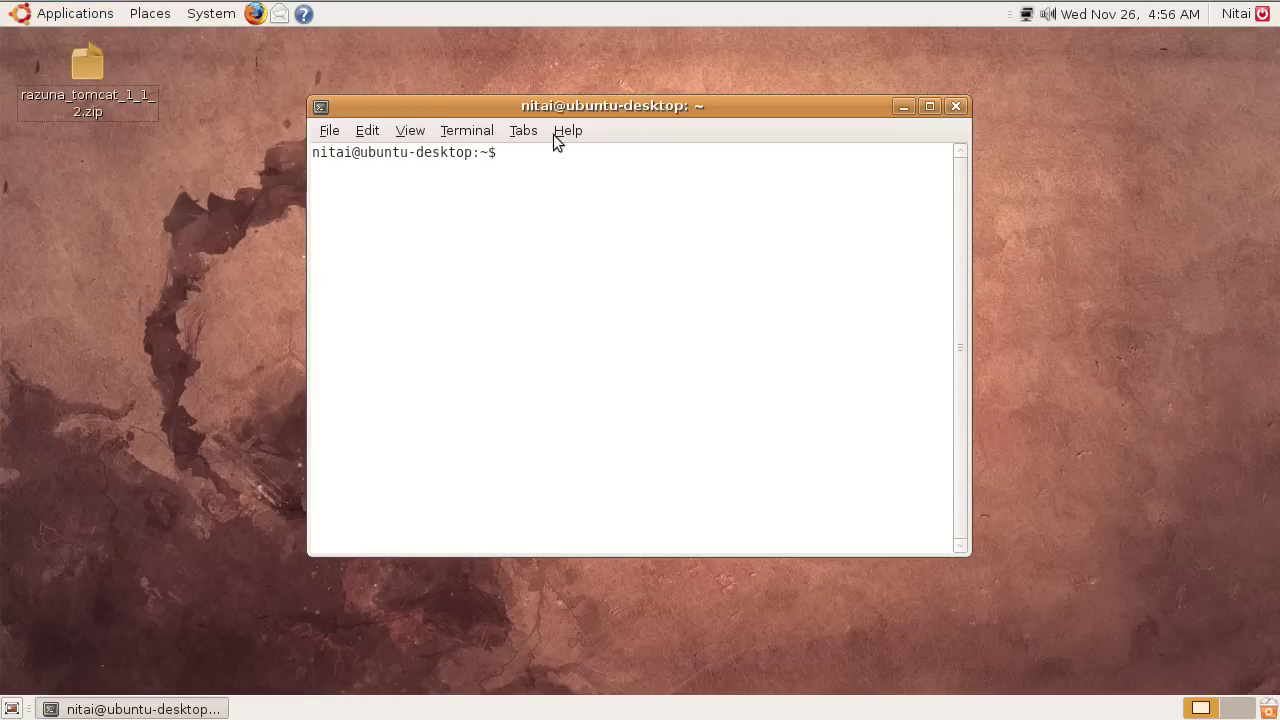
pyautogui.moveTo(490, 107); pyautogui.dragTo(601, 110)
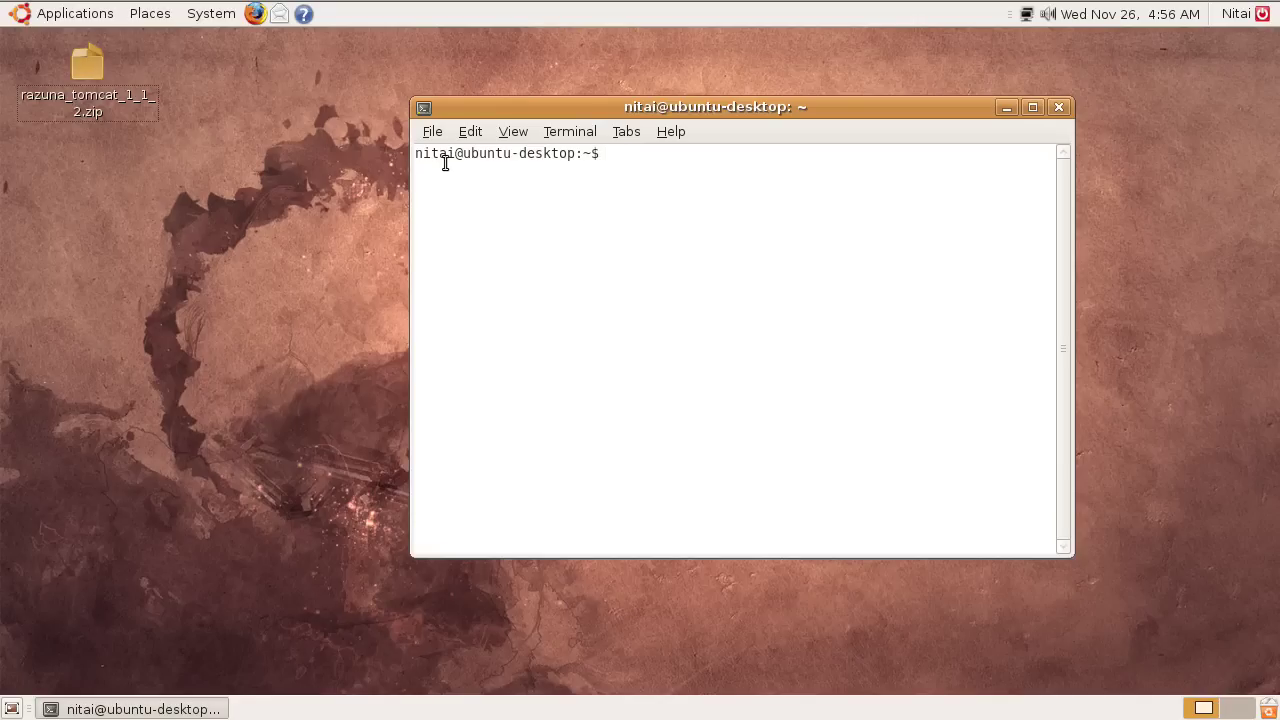
pyautogui.moveTo(422, 157); pyautogui.dragTo(520, 156)
pyautogui.click(644, 155)
# List the home folder, change into Desktop, and list its files.
pyautogui.write('ls -l')
pyautogui.press('Return')
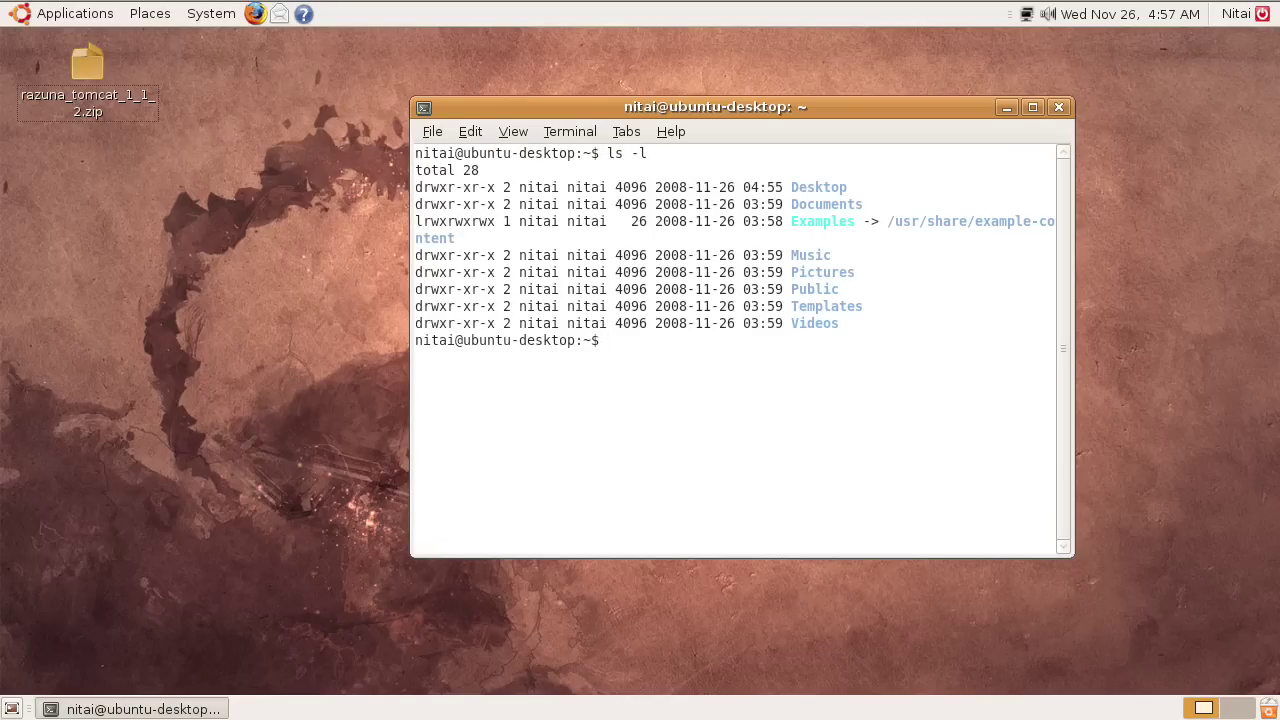
pyautogui.write('cd D')
pyautogui.press('Tab')
pyautogui.press('Return')
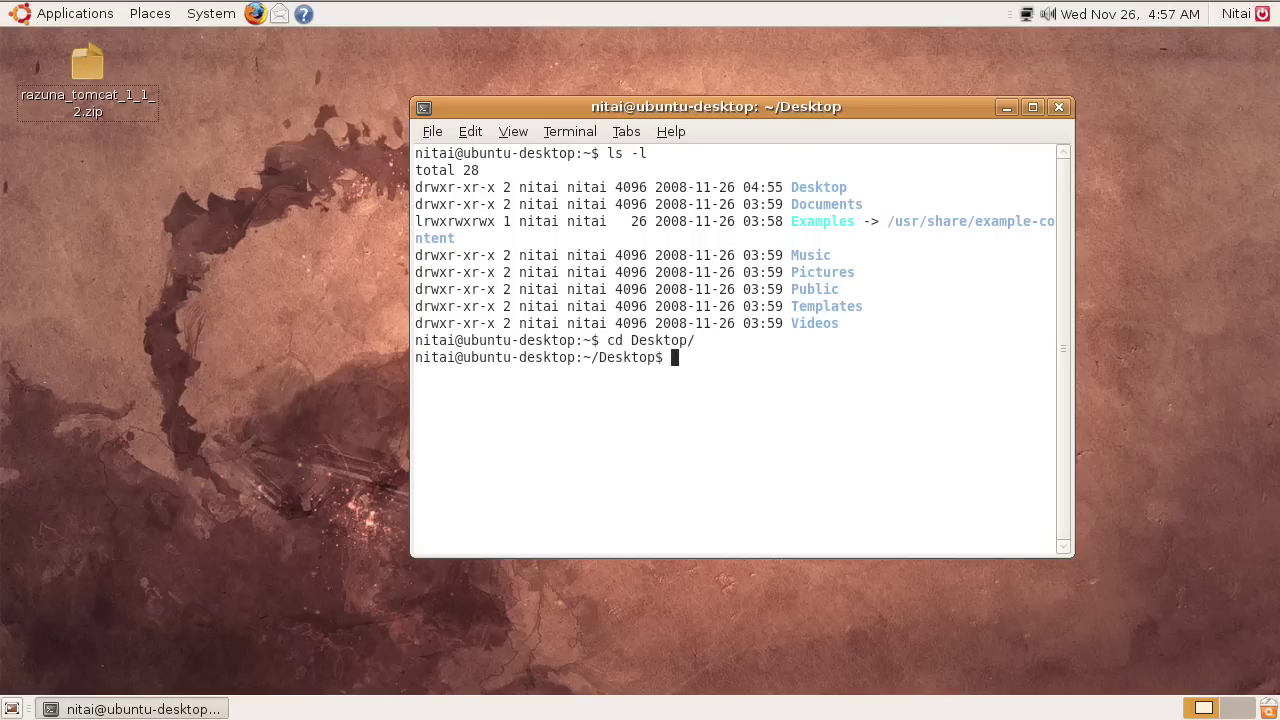
pyautogui.write('ls -l')
pyautogui.press('Return')
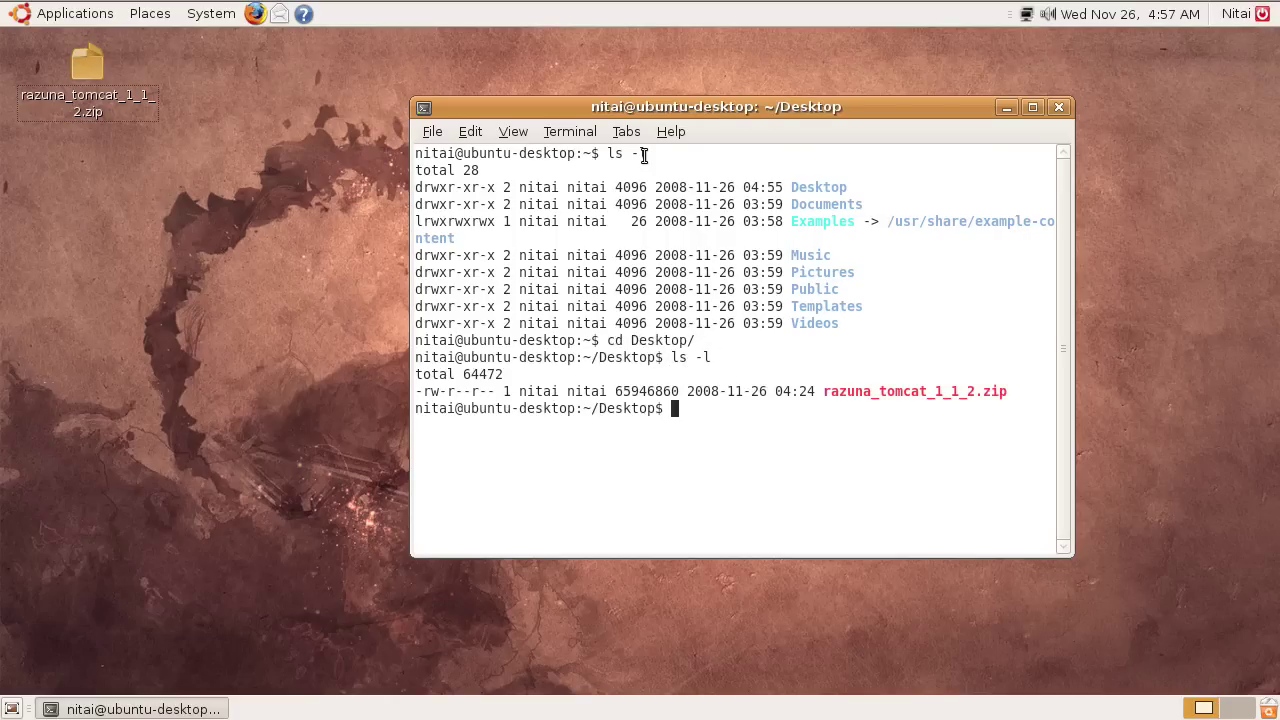
# Extract razuna_tomcat_1_1_2.zip with unzip.
pyautogui.moveTo(822, 391); pyautogui.dragTo(782, 410)
pyautogui.click(778, 430)
pyautogui.write('unzip r')
pyautogui.press('Tab')
pyautogui.press('Return')
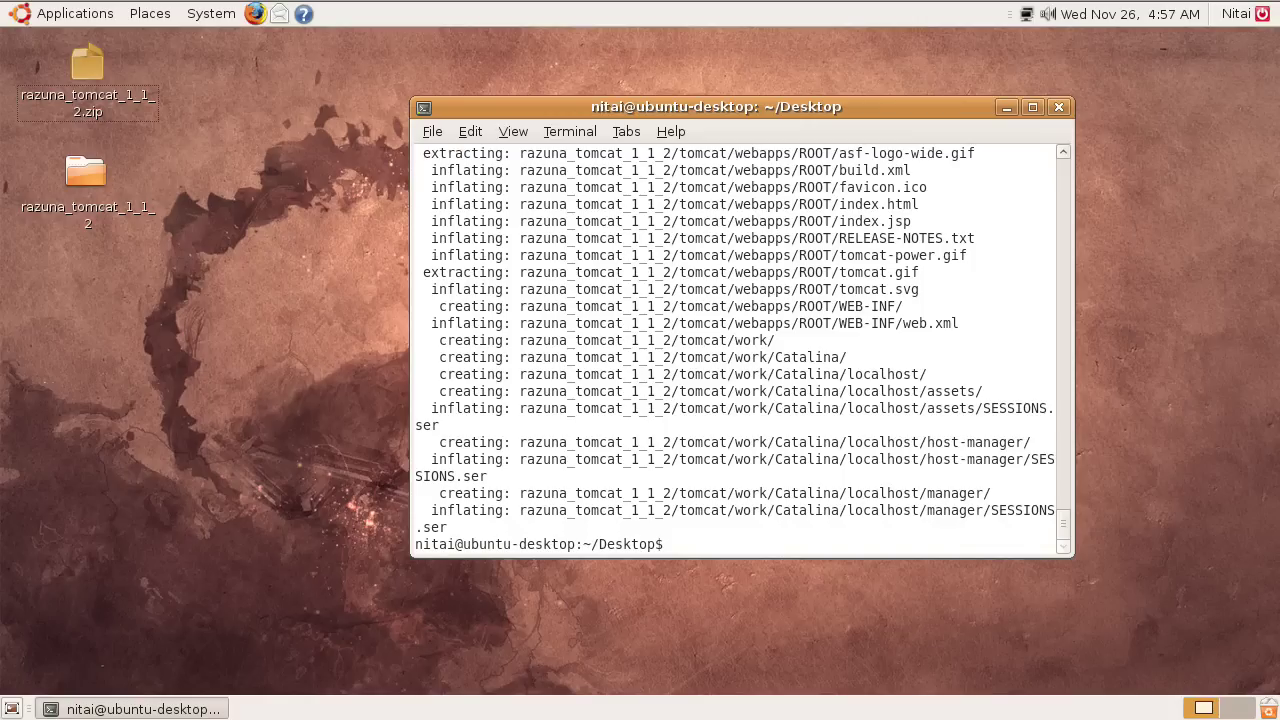
# List the Desktop, enter razuna_tomcat_1_1_2, and list its contents.
pyautogui.write('ls -l')
pyautogui.press('Return')
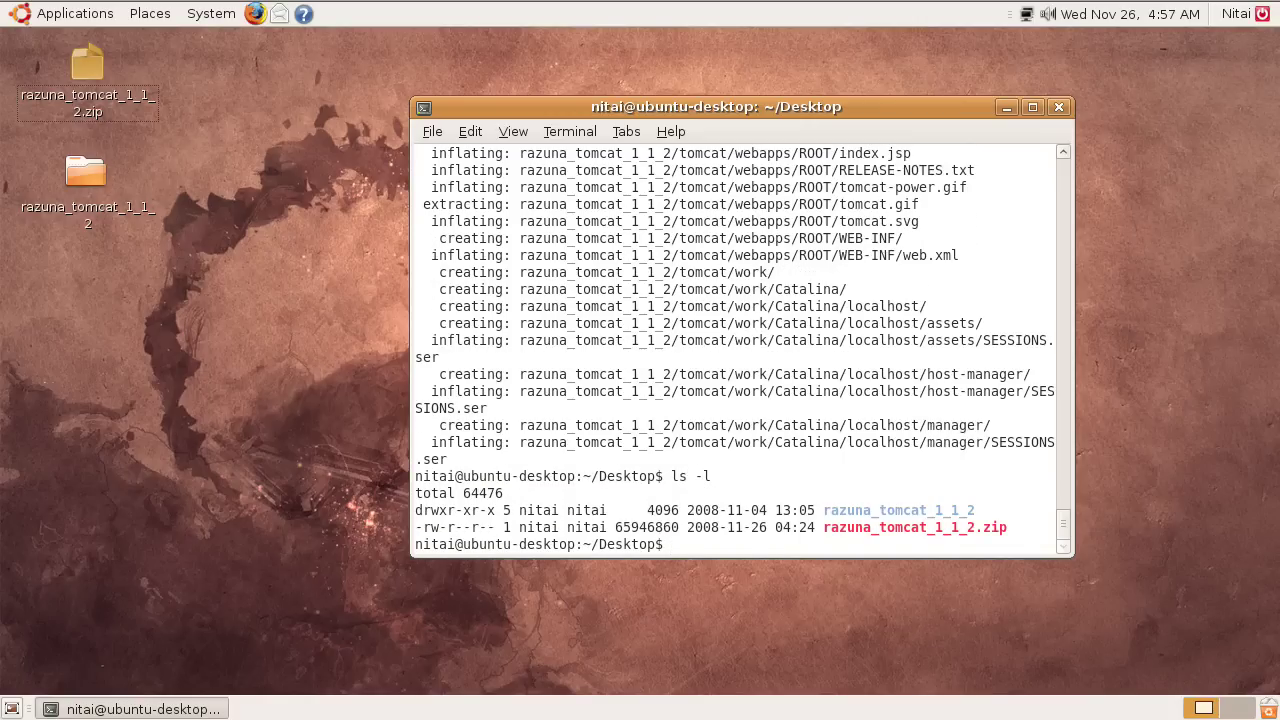
pyautogui.write('cd razuna_tomcat_1_1_2/')
pyautogui.press('Return')
pyautogui.write('ls -l')
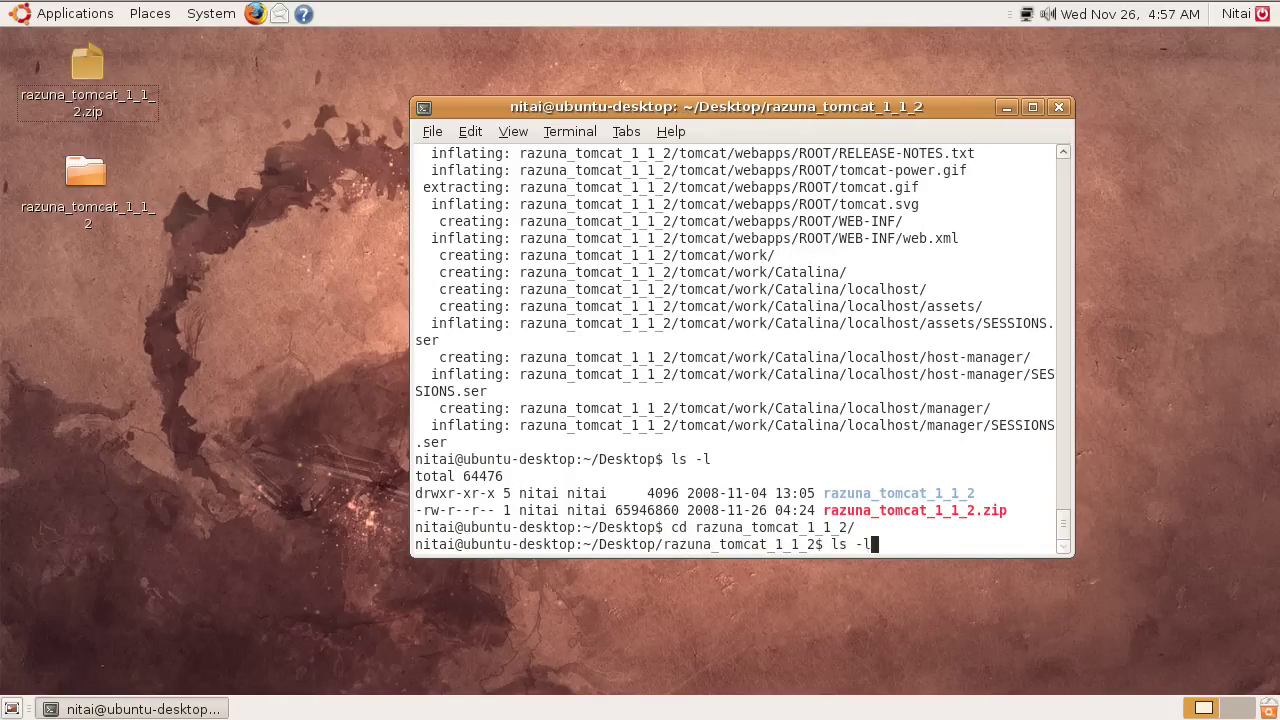
pyautogui.press('Return')
pyautogui.moveTo(810, 484); pyautogui.dragTo(818, 518)
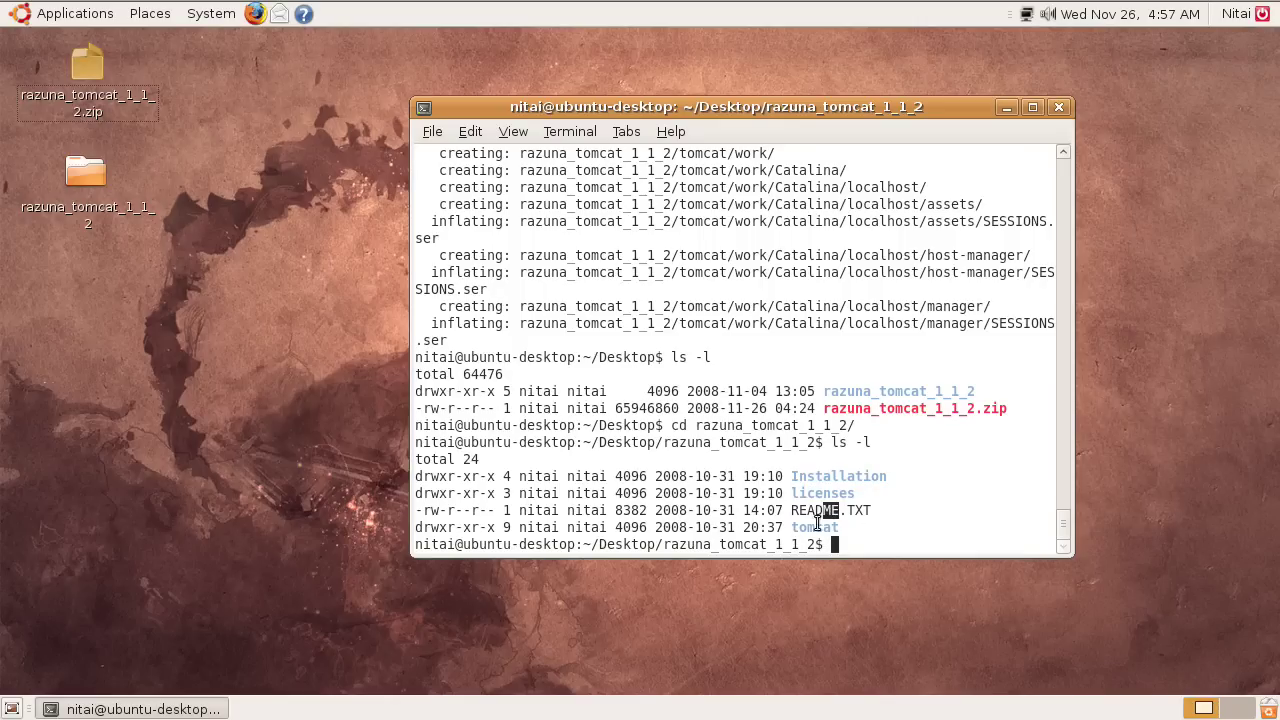
pyautogui.click(858, 520)
# Change into tomcat/bin, list its files, and enlarge the terminal window.
pyautogui.write('cd tomcat/')
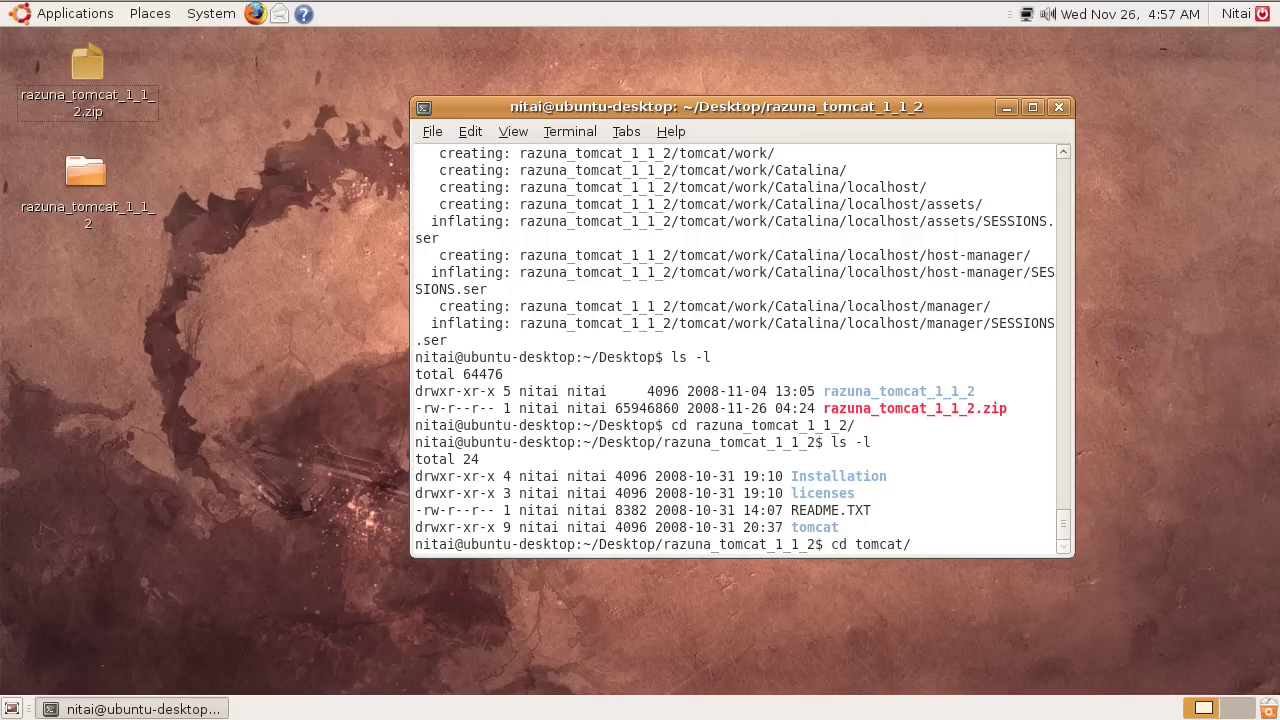
pyautogui.write('bin/')
pyautogui.press('Return')
pyautogui.write('ls -l')
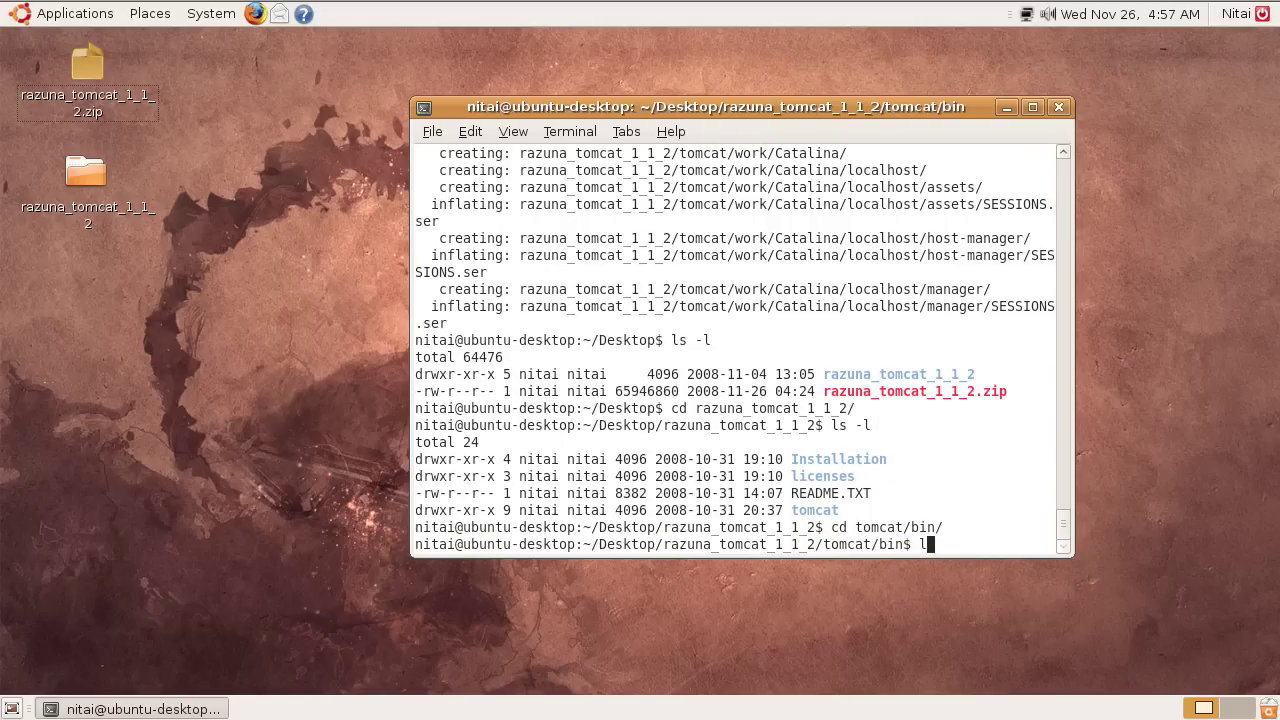
pyautogui.press('Return')
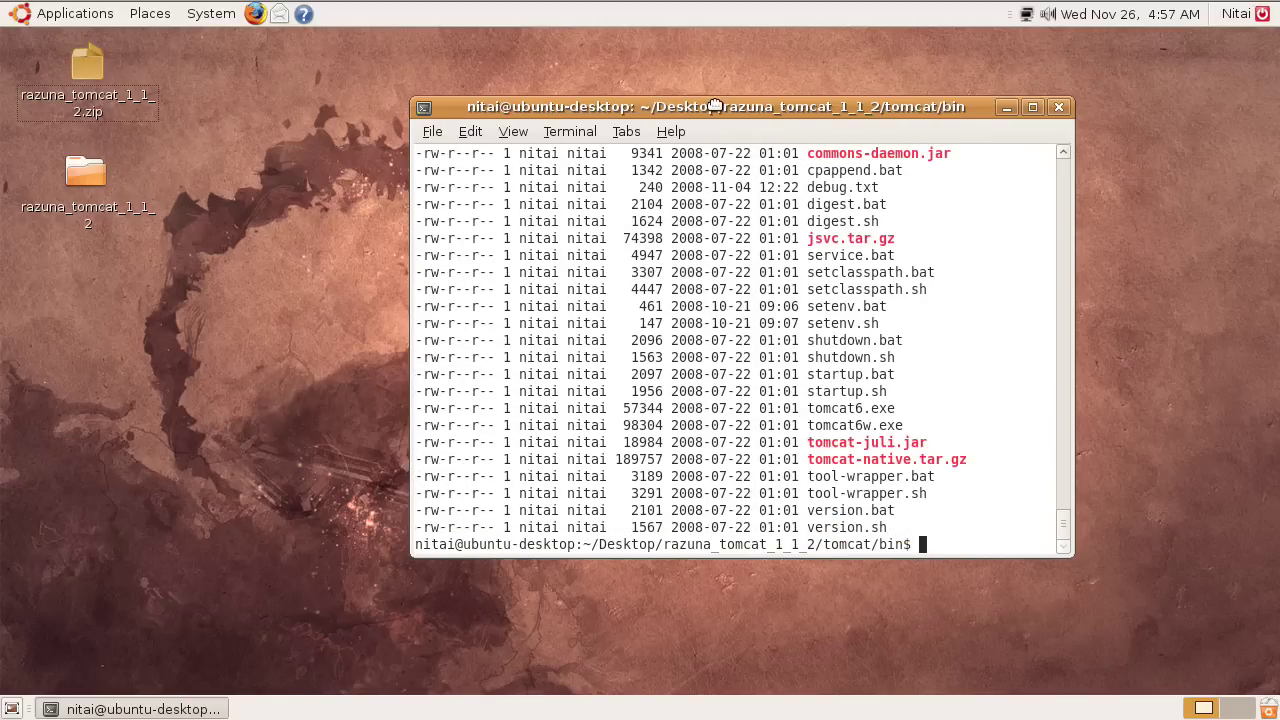
pyautogui.moveTo(717, 107); pyautogui.dragTo(583, 39)
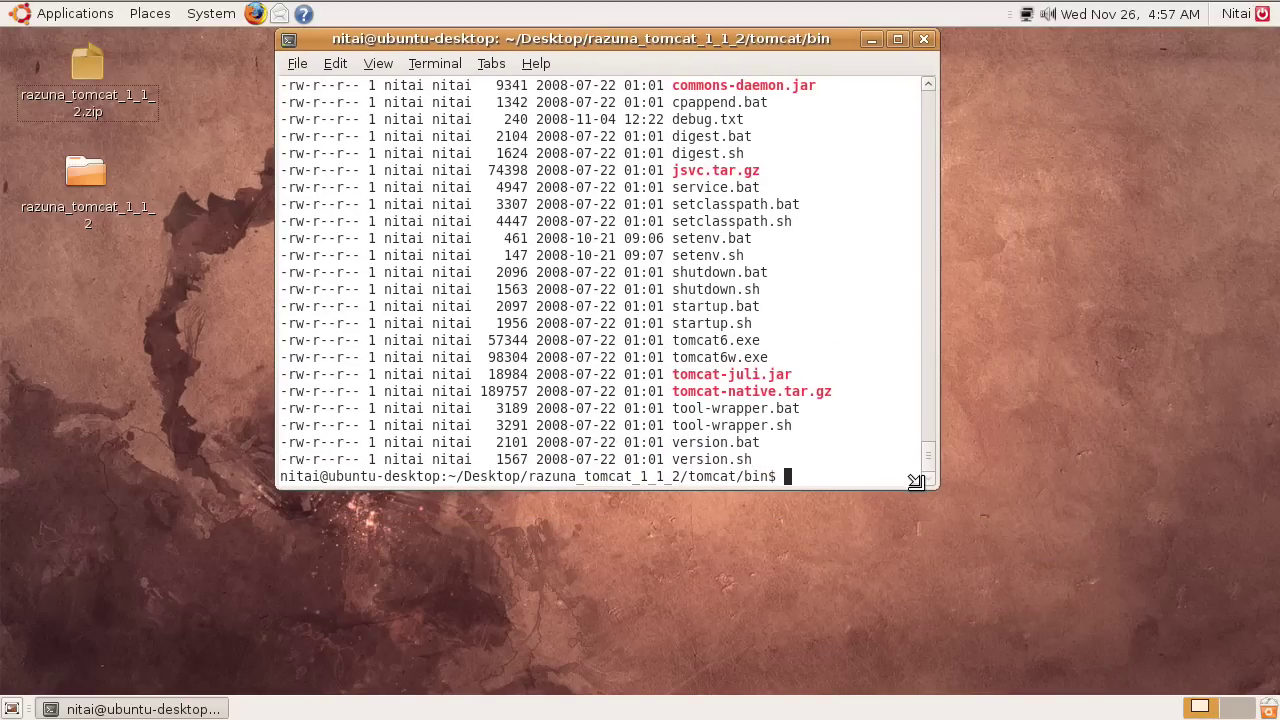
pyautogui.moveTo(935, 485); pyautogui.dragTo(1057, 604)
pyautogui.moveTo(652, 136); pyautogui.dragTo(750, 554)
pyautogui.click(748, 544)
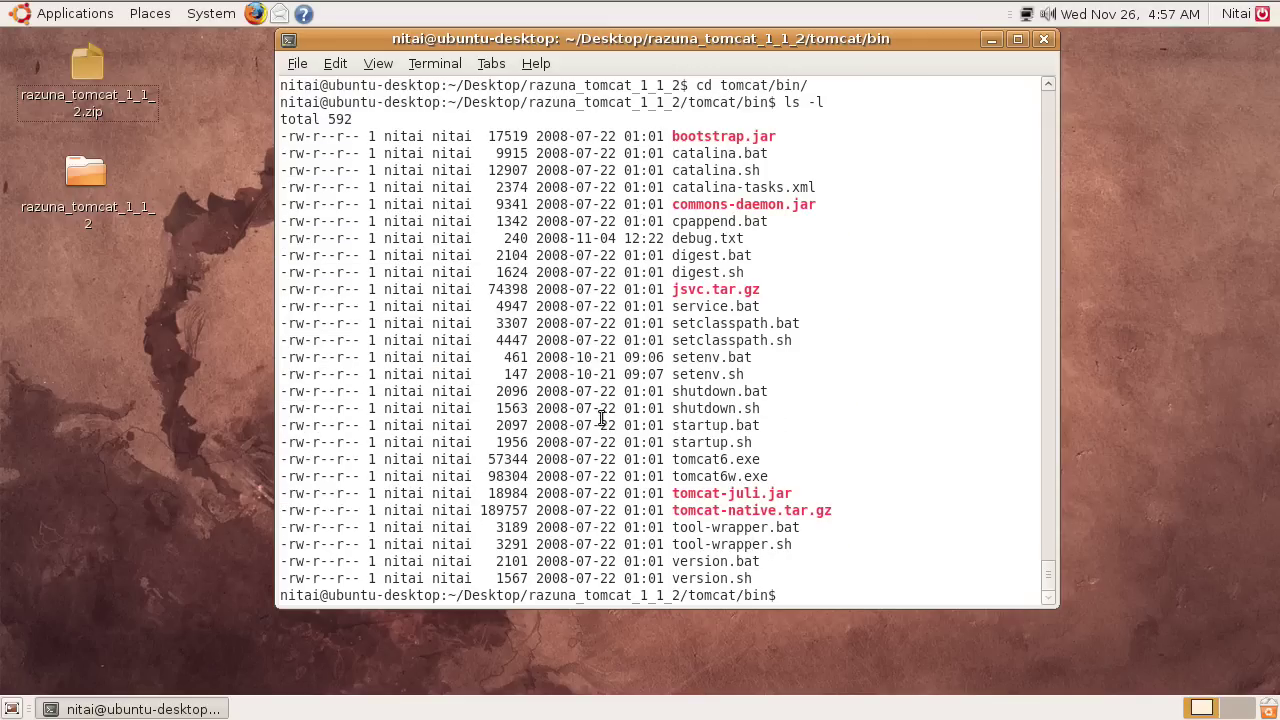
# Make every file in tomcat/bin executable with chmod +x *.
pyautogui.moveTo(330, 138); pyautogui.dragTo(360, 138)
pyautogui.click(340, 191)
pyautogui.write('chmod +x *')
pyautogui.press('Return')
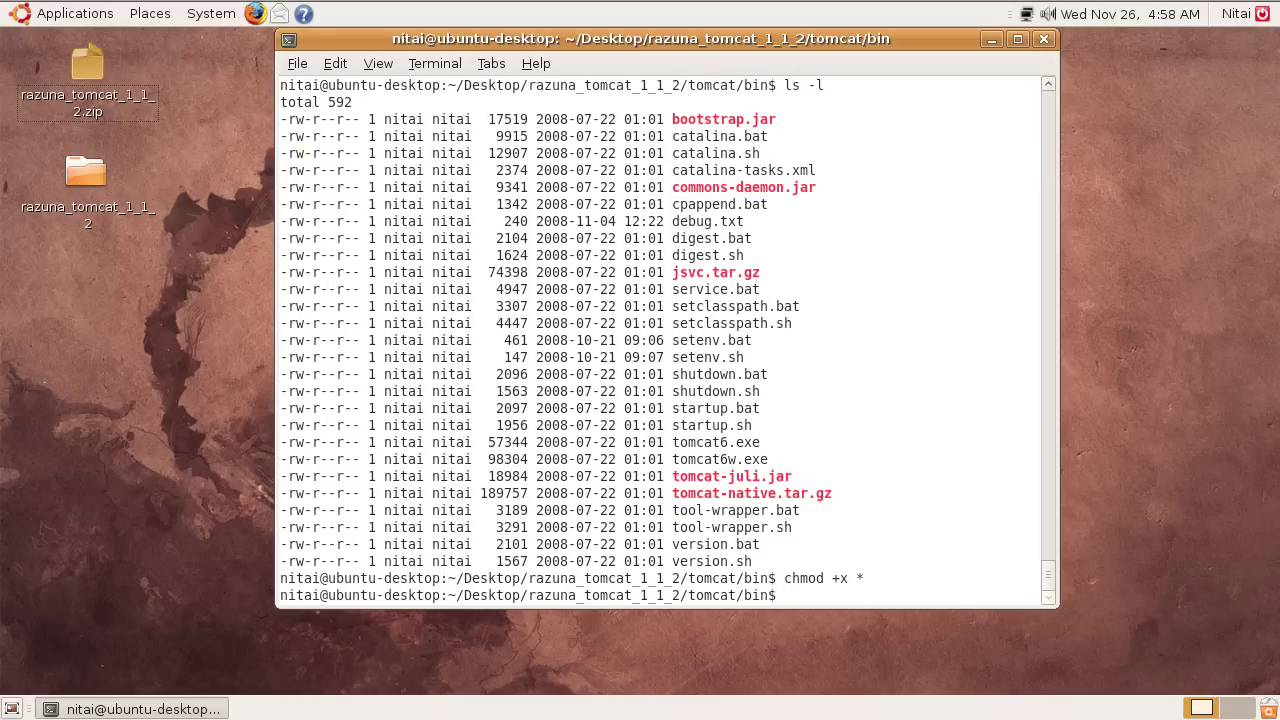
# List the bin files to check that they are now executable.
pyautogui.write('ls -l')
pyautogui.press('Return')
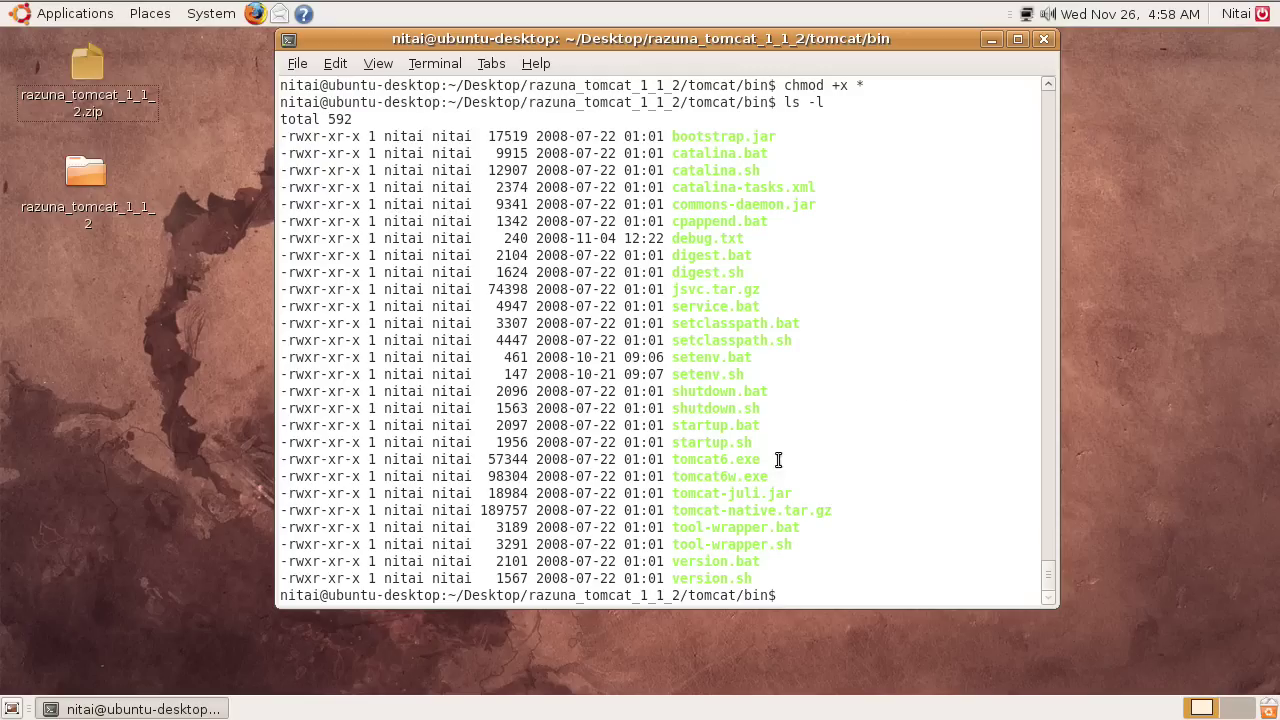
pyautogui.moveTo(652, 204); pyautogui.dragTo(760, 462)
pyautogui.click(760, 507)
pyautogui.moveTo(676, 290); pyautogui.dragTo(752, 443)
pyautogui.click(753, 479)
# Run ./startup.sh, note the missing JAVA_HOME error, and check java -version.
pyautogui.write('./st')
pyautogui.press('Tab')
pyautogui.write('sh')
pyautogui.press('Return')
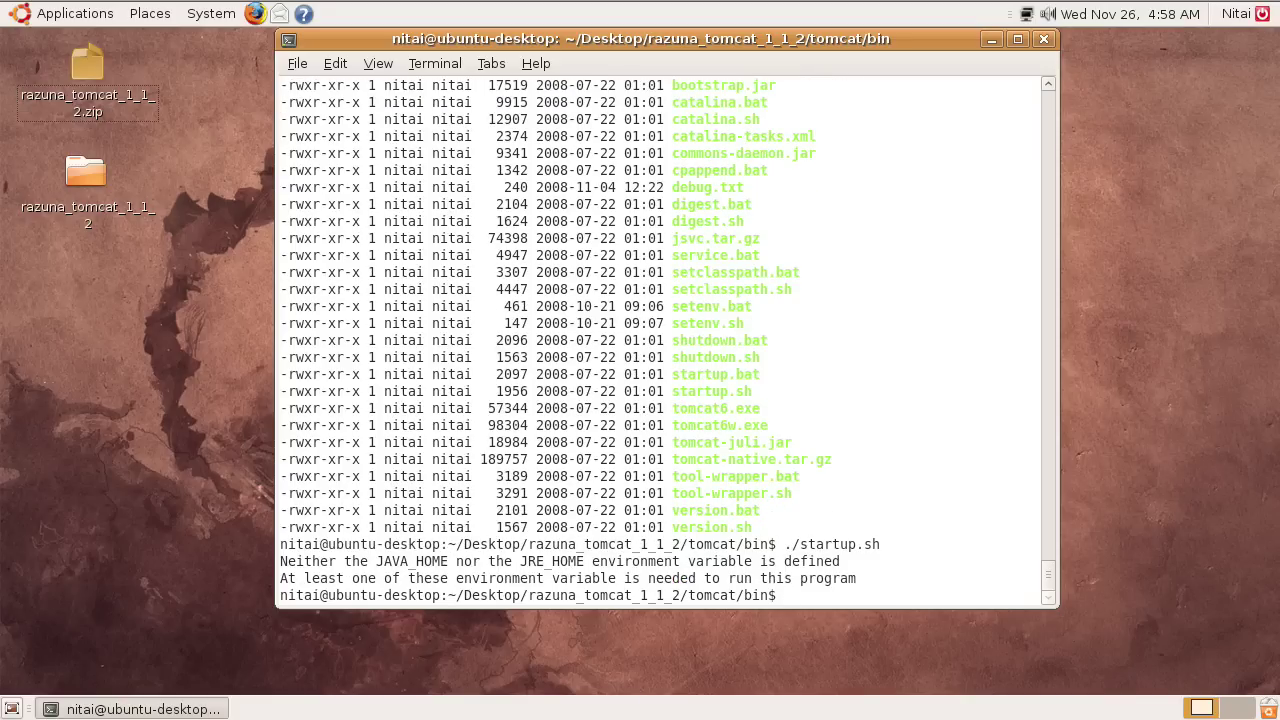
pyautogui.moveTo(378, 561); pyautogui.dragTo(730, 561)
pyautogui.click(527, 565)
pyautogui.moveTo(366, 561); pyautogui.dragTo(700, 561)
pyautogui.click(740, 572)
pyautogui.write('java -version')
pyautogui.press('Return')
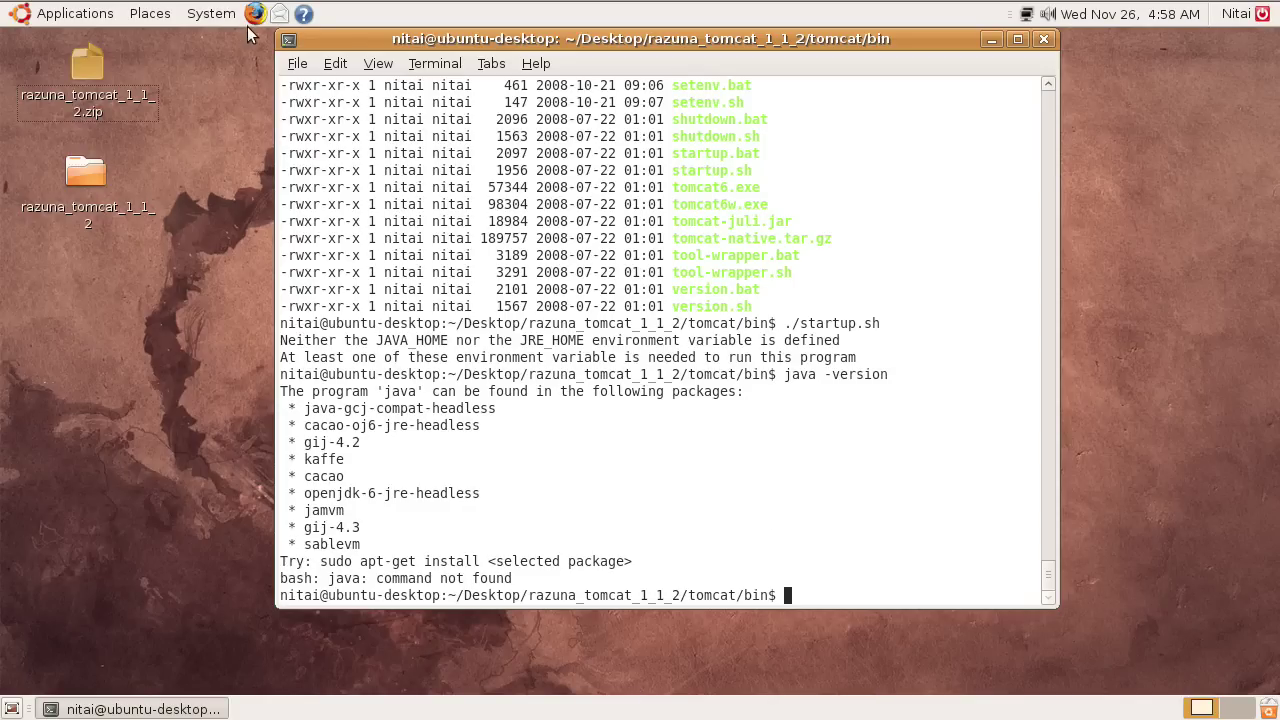
# Launch Synaptic Package Manager from System Administration, entering the administrator password.
pyautogui.click(215, 18)
pyautogui.moveTo(231, 76)
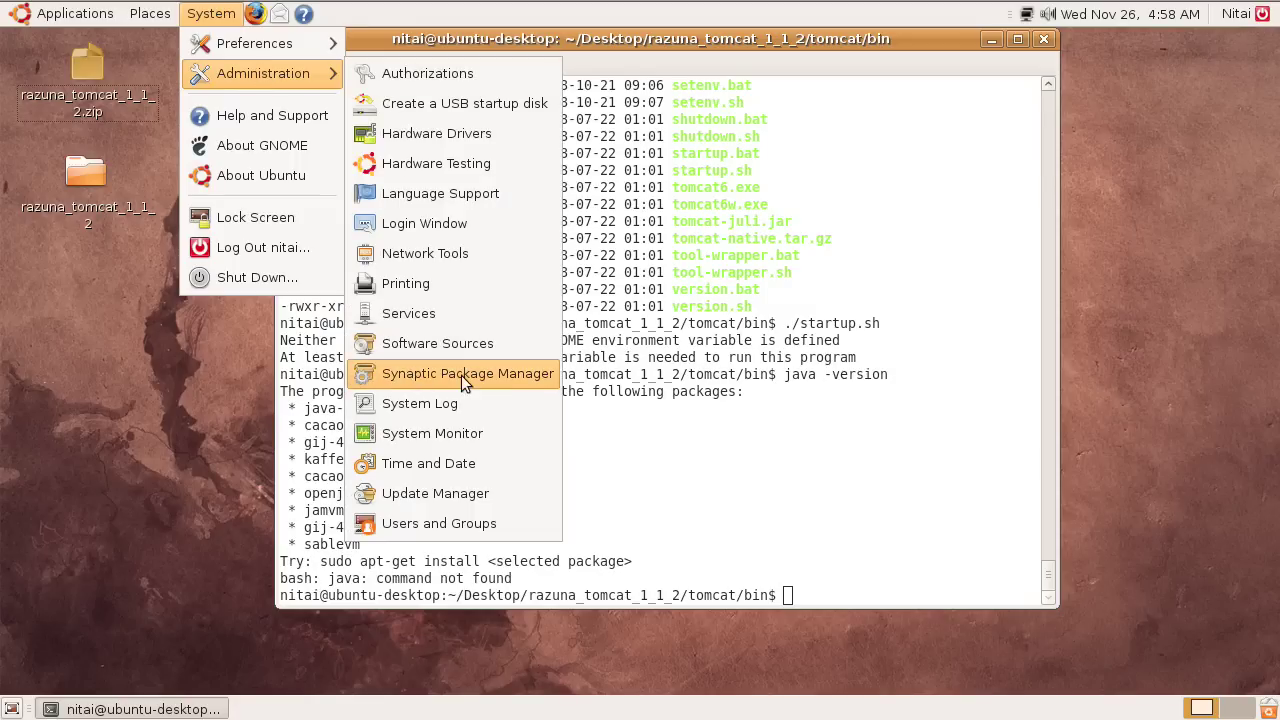
pyautogui.click(461, 375)
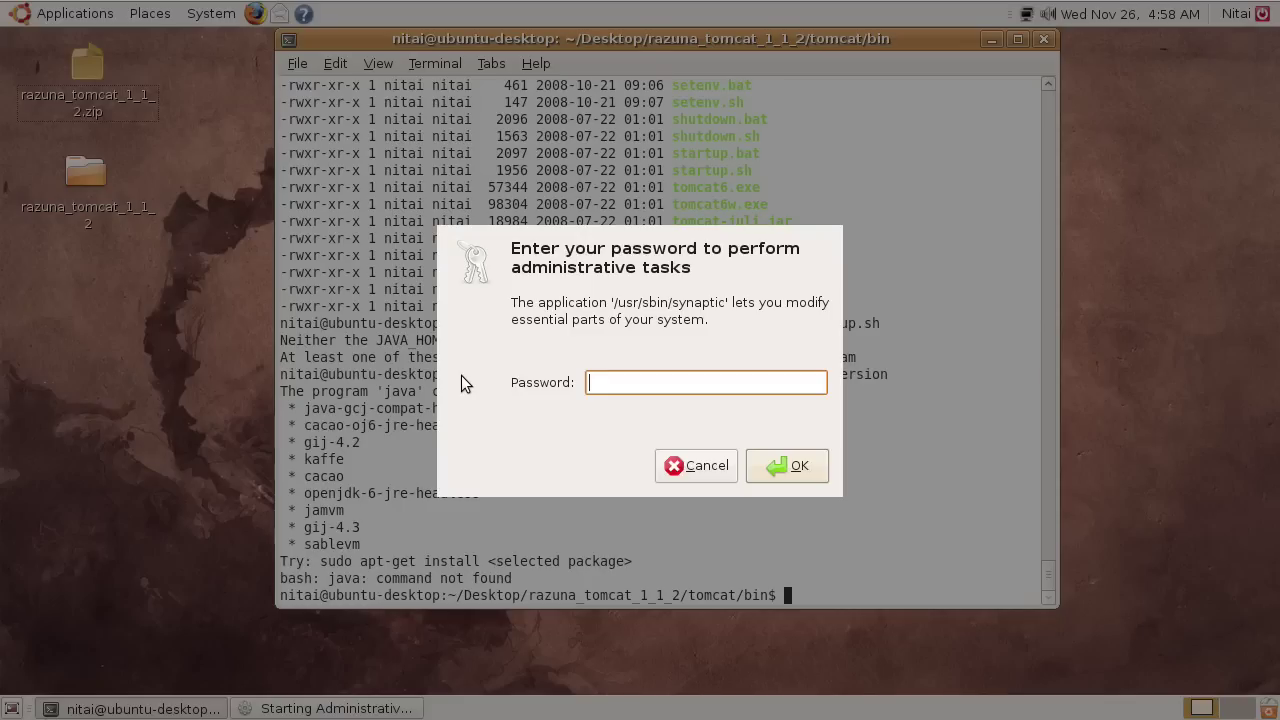
pyautogui.write('••••••')
pyautogui.press('Return')
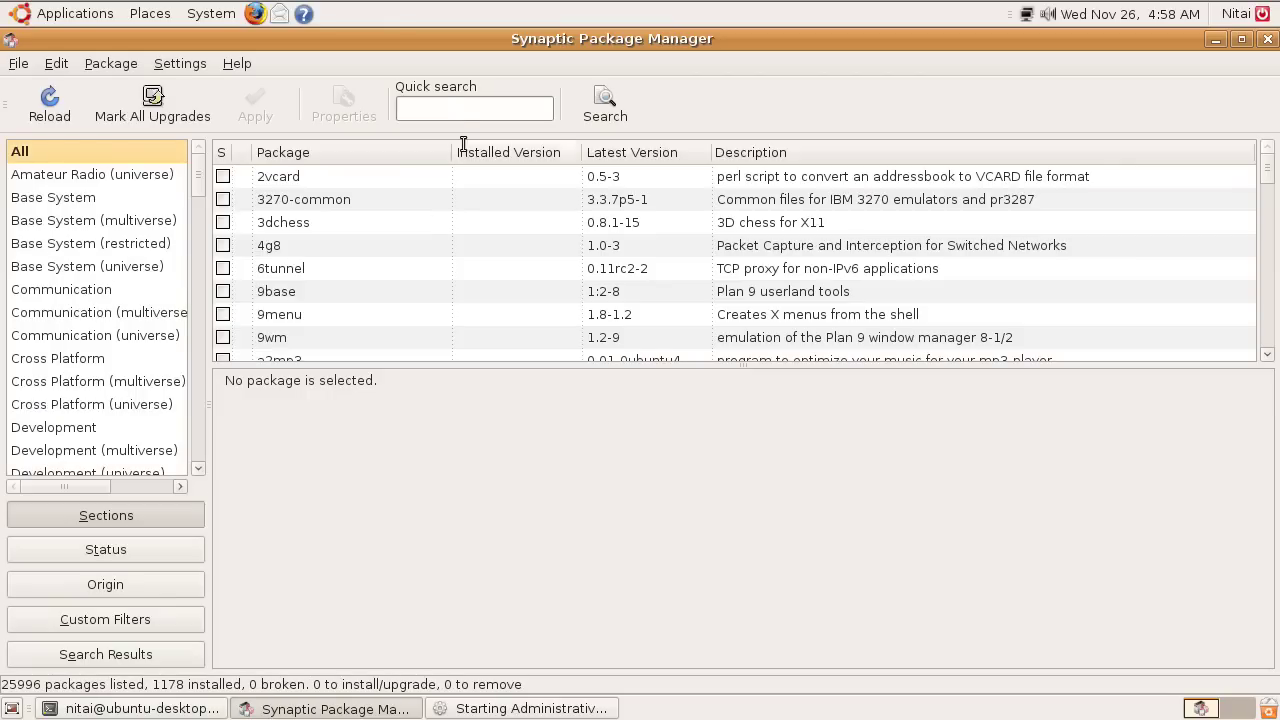
# Quick-search for java and select sun-java6-bin to show its description.
pyautogui.click(448, 110)
pyautogui.write('j')
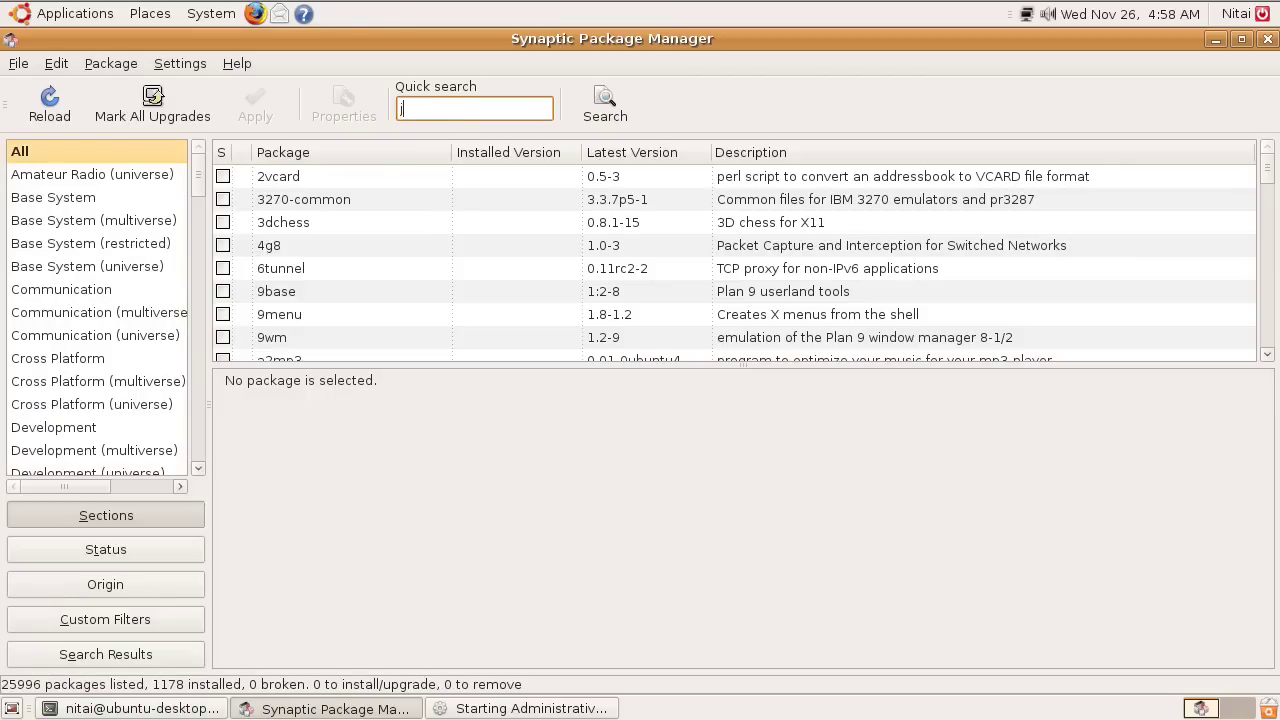
pyautogui.write('ava')
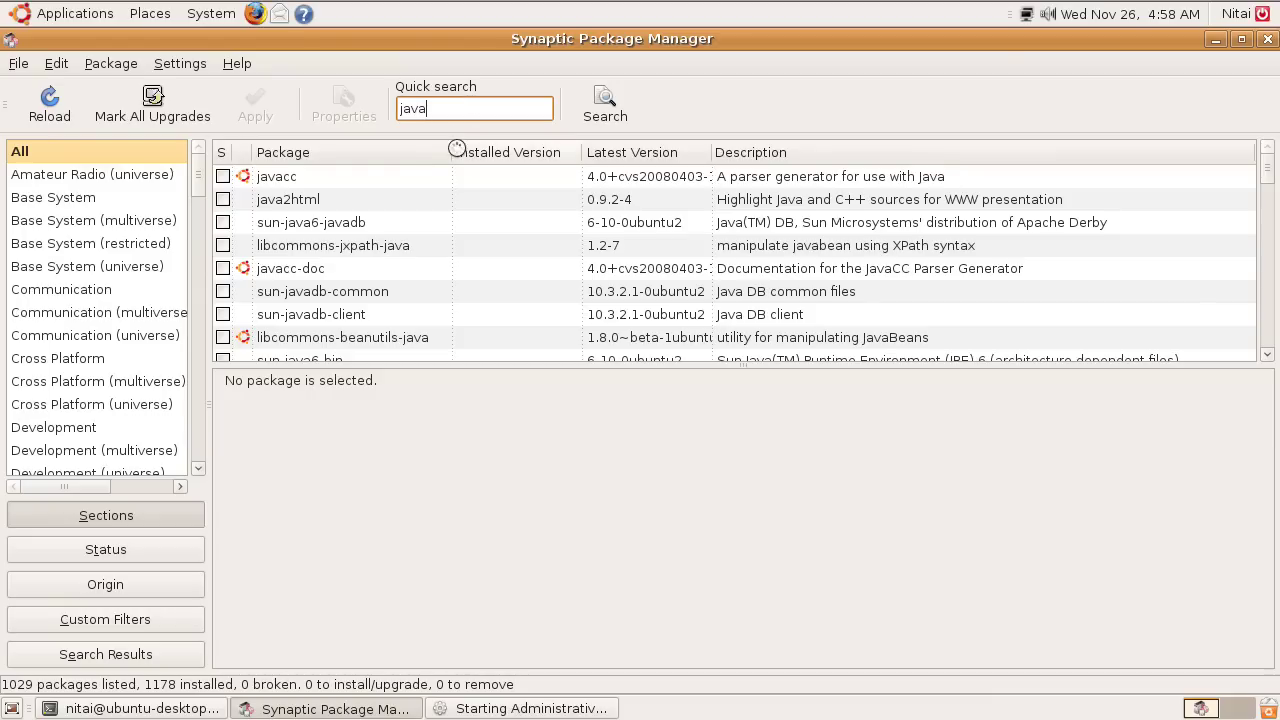
pyautogui.scroll(-1, 480, 230)
pyautogui.scroll(-2, 430, 237)
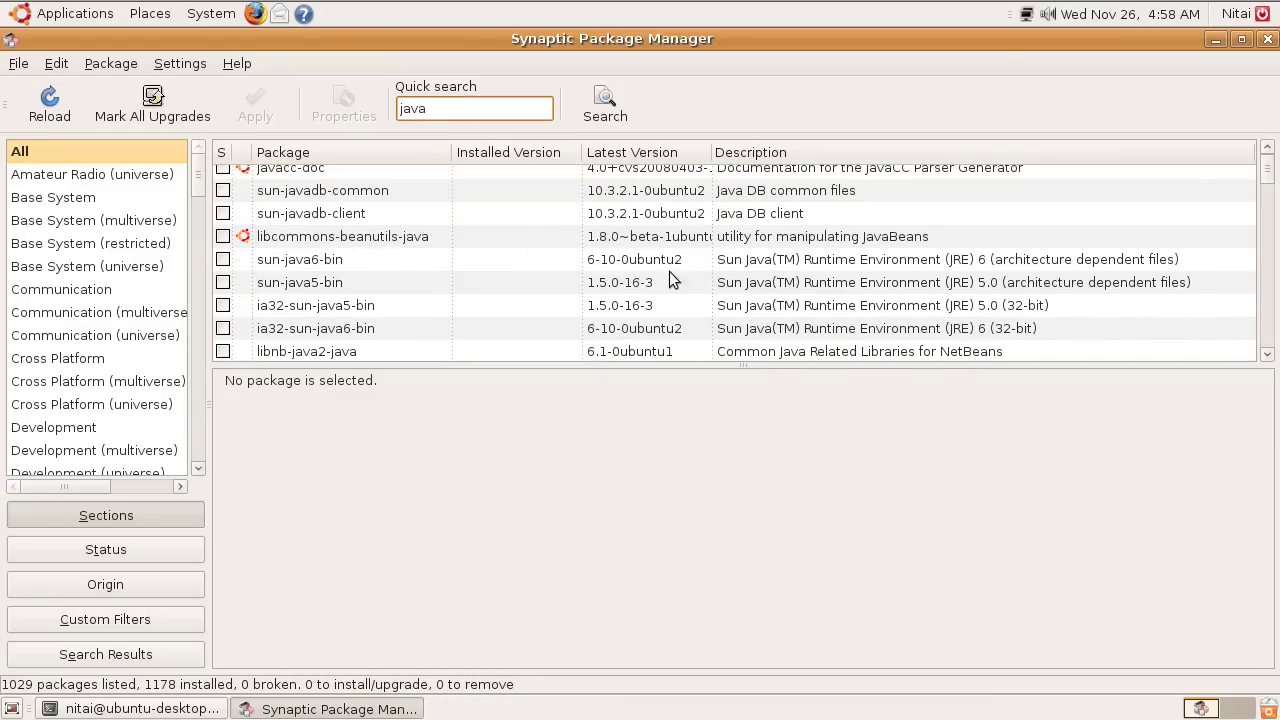
pyautogui.scroll(-1, 797, 262)
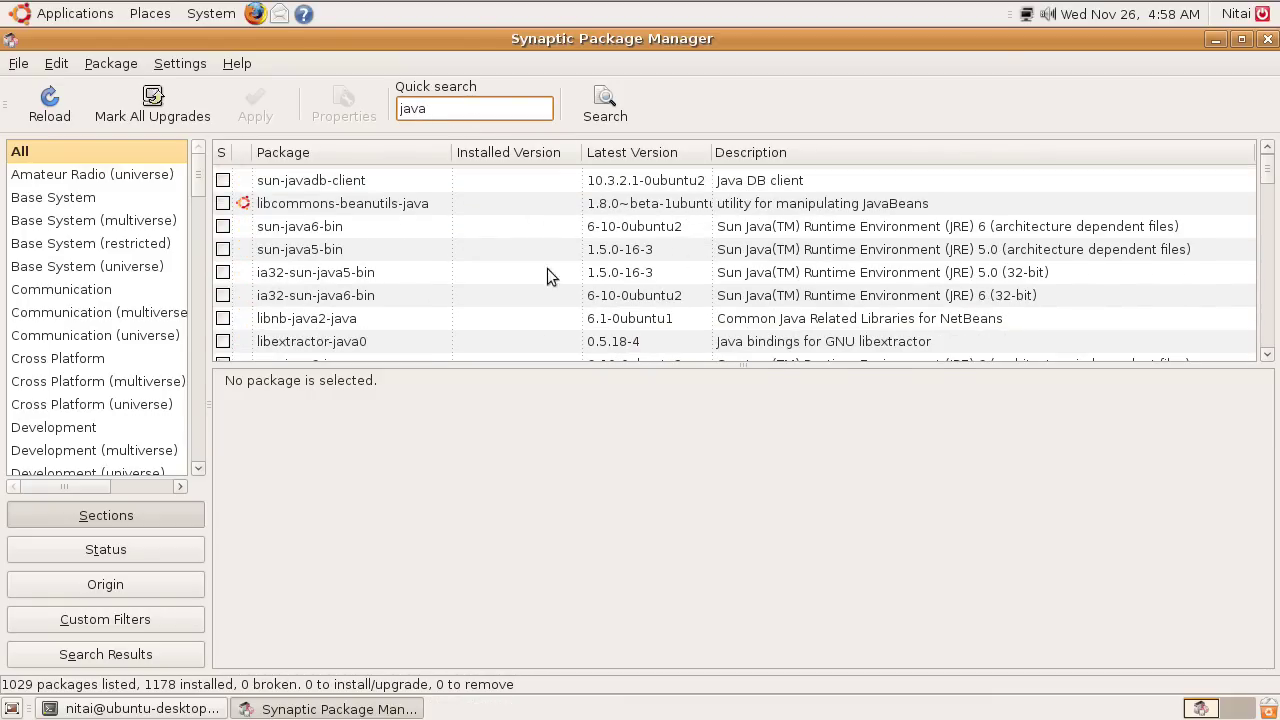
pyautogui.click(280, 230)
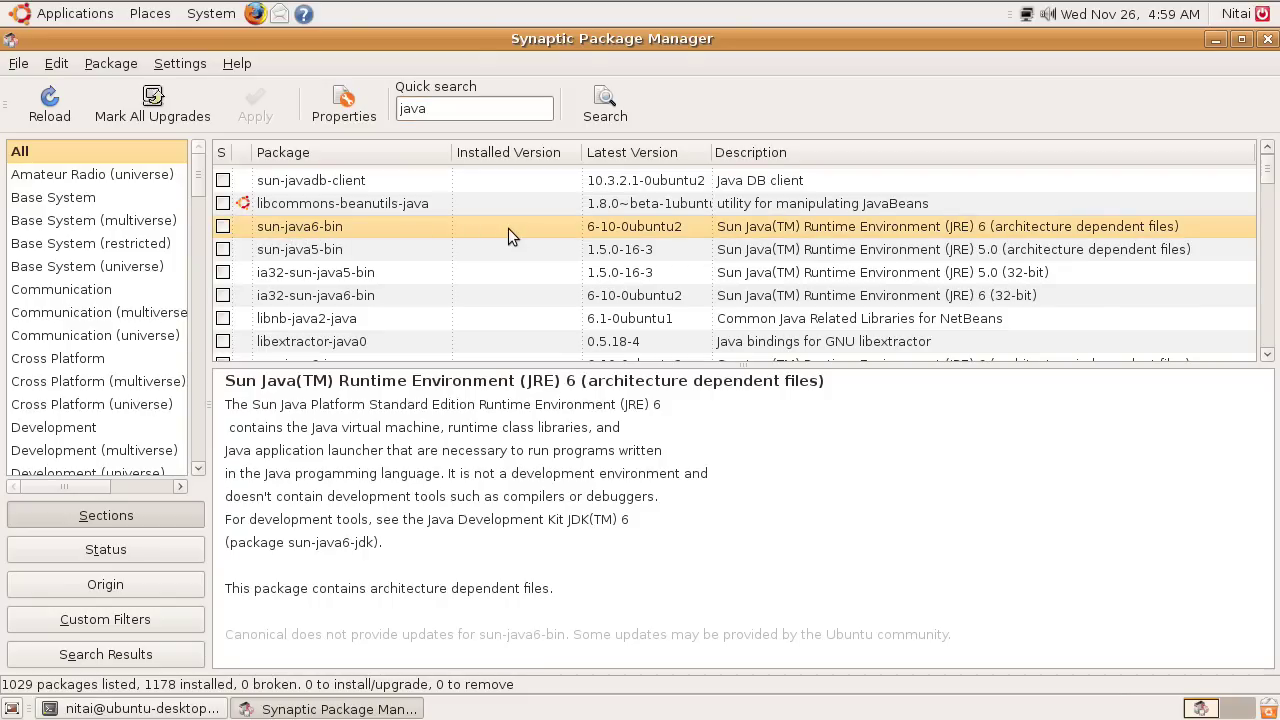
# Mark sun-java6-bin and its required dependencies for installation and apply the changes.
pyautogui.click(224, 229)
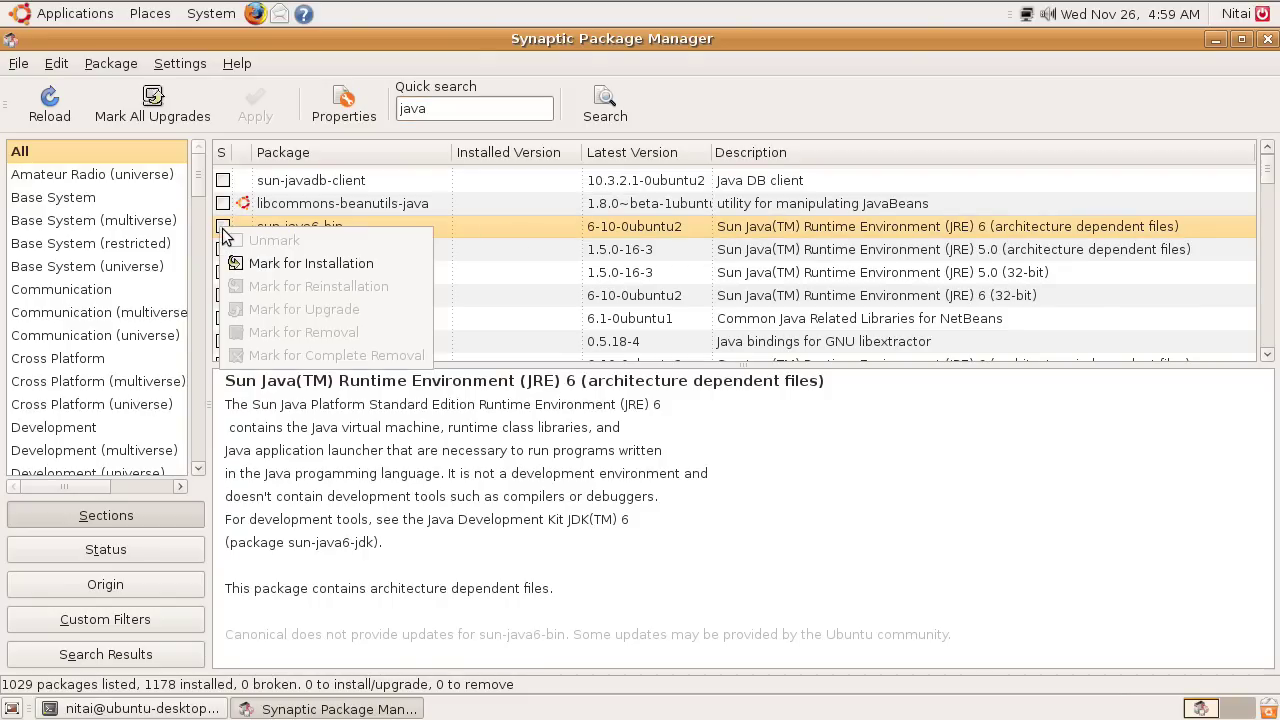
pyautogui.click(271, 262)
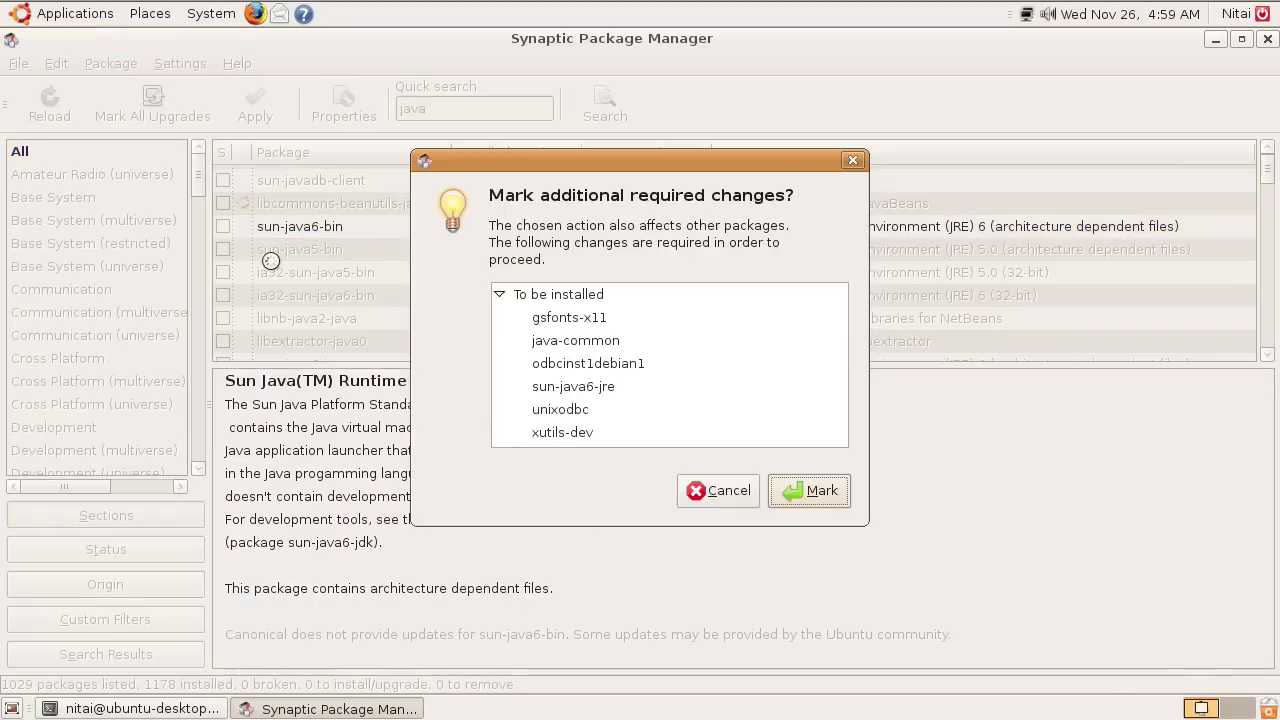
pyautogui.click(808, 491)
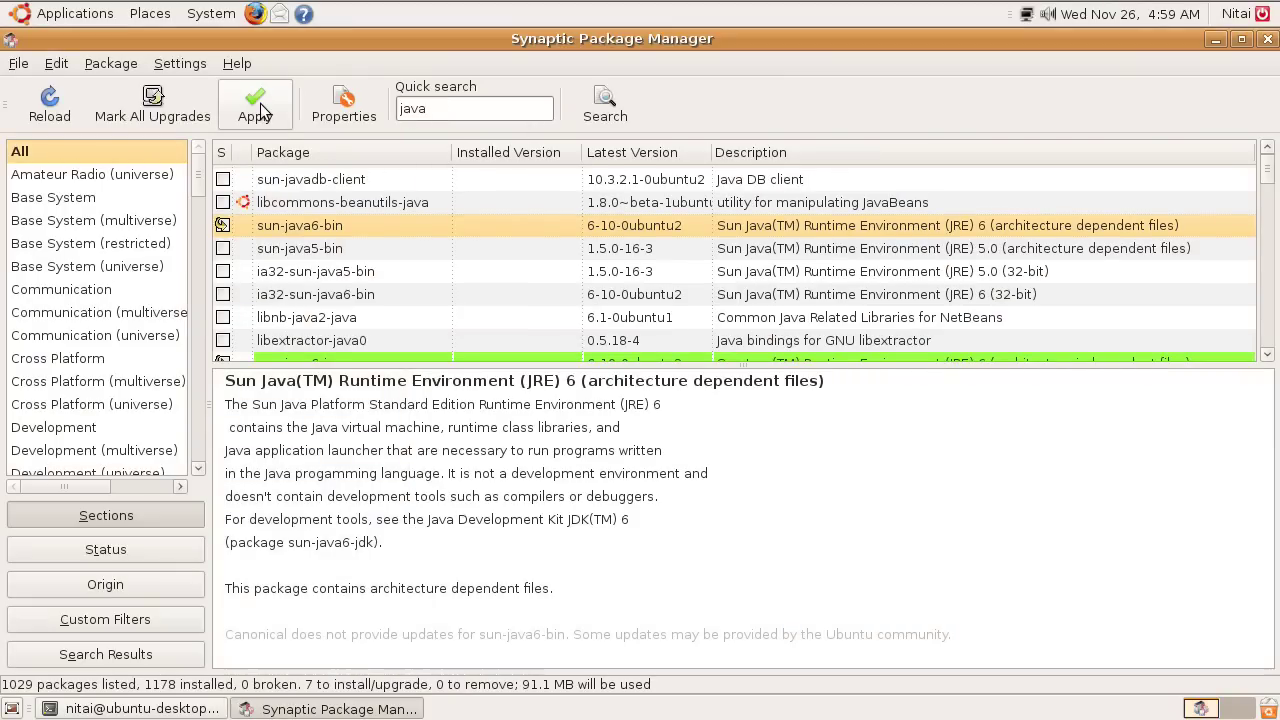
pyautogui.click(255, 103)
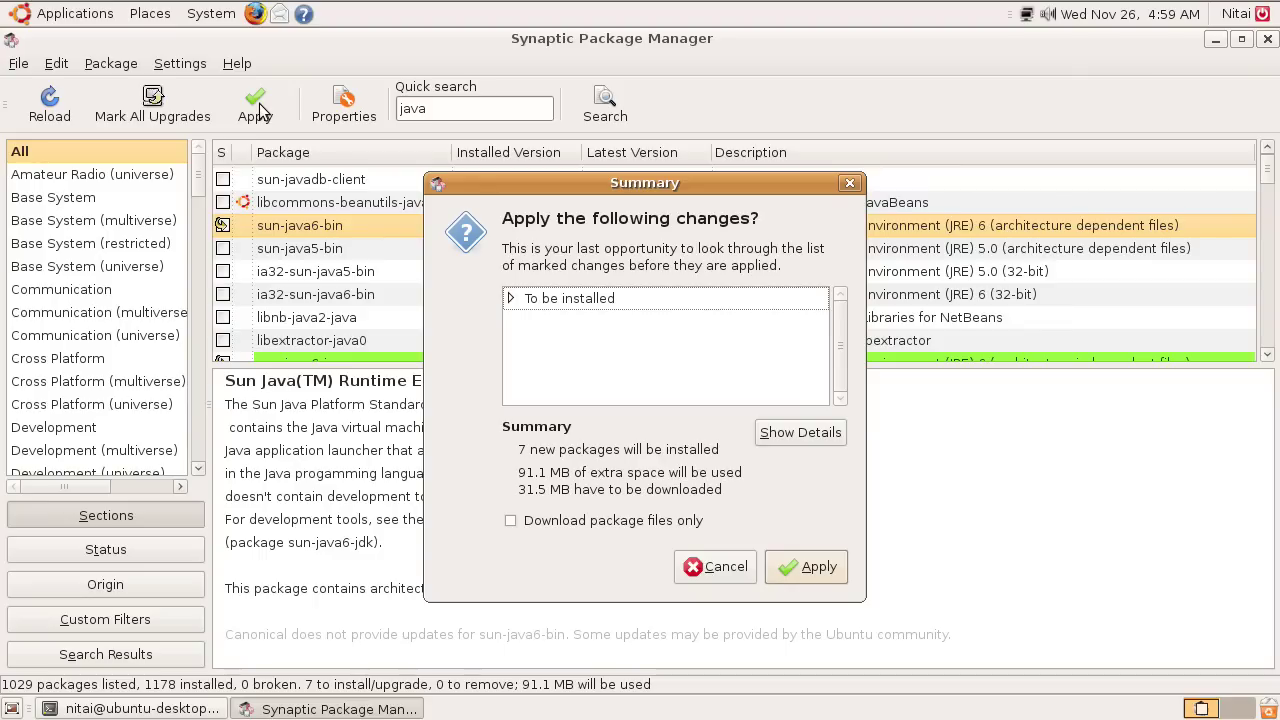
pyautogui.click(790, 566)
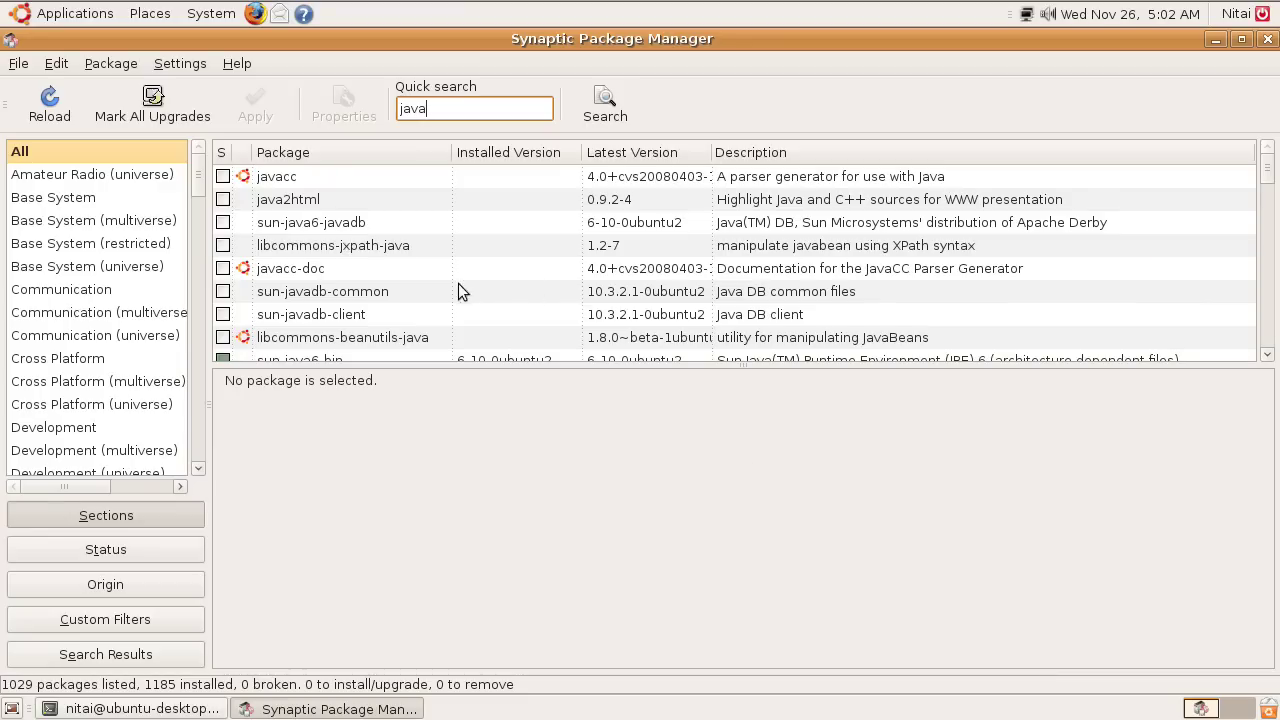
# Change the quick search to imagemag to look up ImageMagick packages.
pyautogui.scroll(-3, 420, 282)
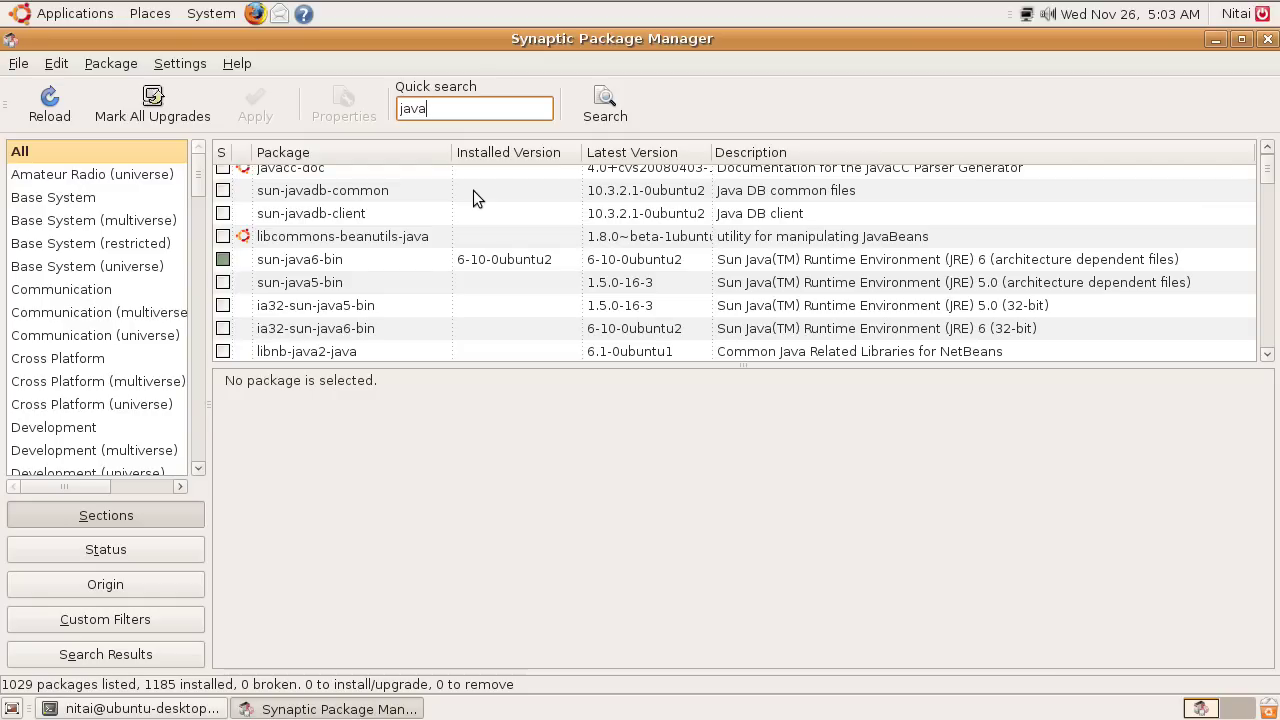
pyautogui.press('BackSpace')
pyautogui.press('BackSpace')
pyautogui.press('BackSpace')
pyautogui.press('BackSpace')
pyautogui.write('im')
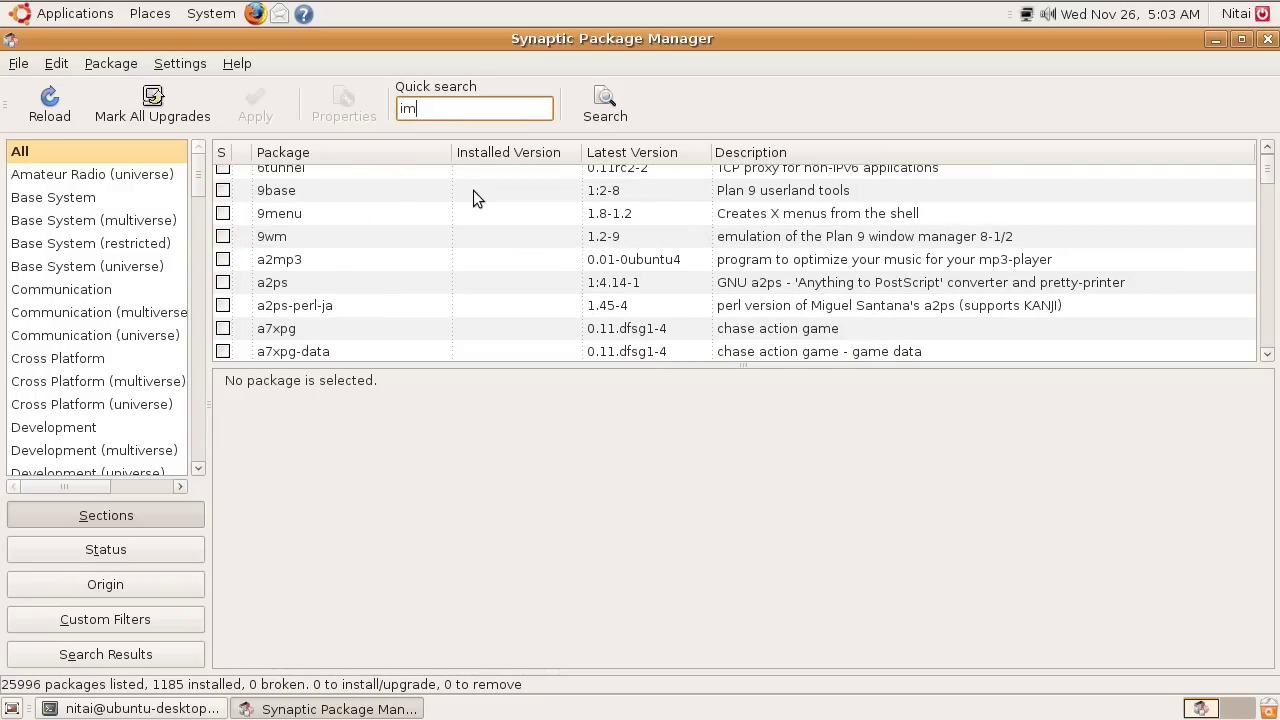
pyautogui.write('agemag')
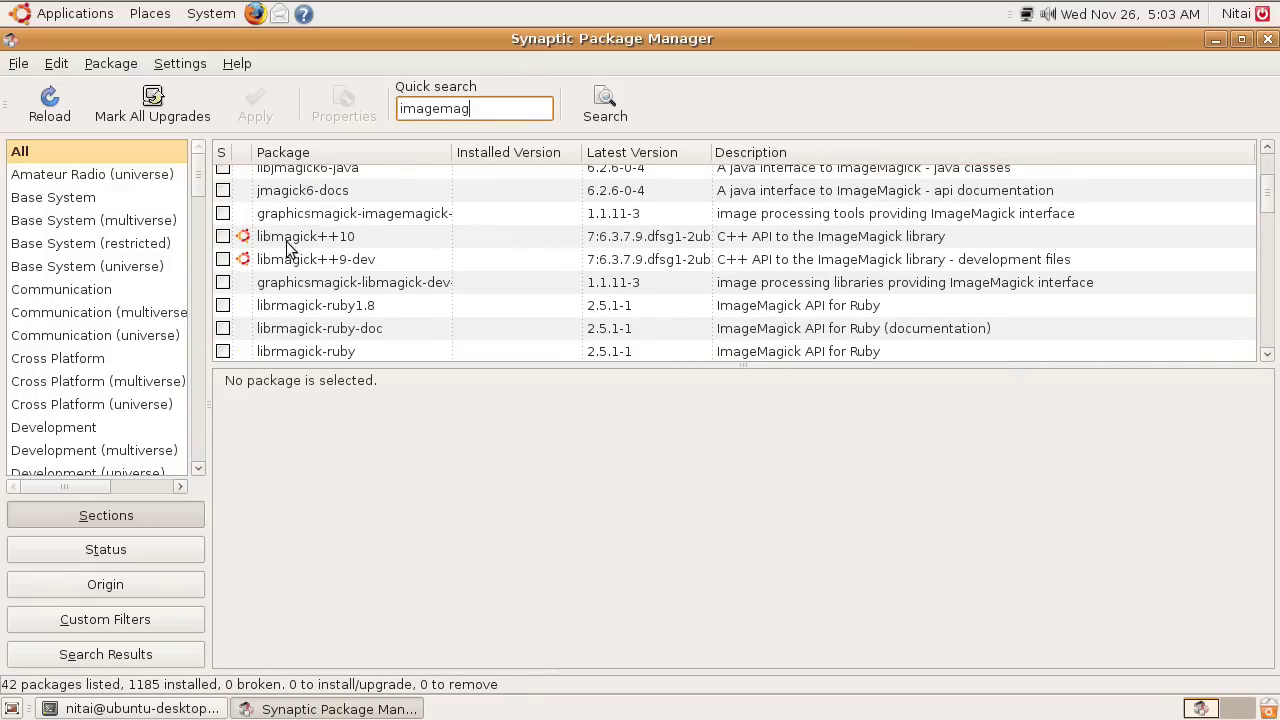
pyautogui.scroll(2, 451, 233)
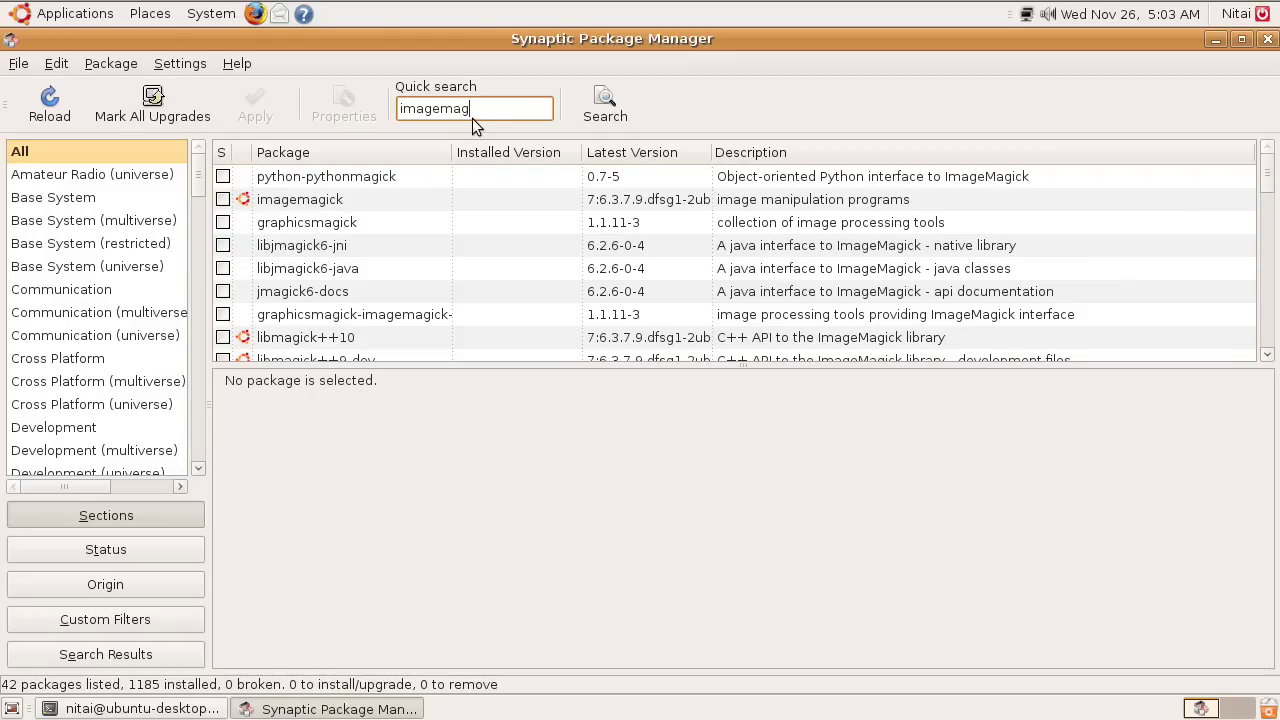
# Search for ffmpe, then exiftool, and close Synaptic.
pyautogui.press('BackSpace')
pyautogui.press('BackSpace')
pyautogui.press('BackSpace')
pyautogui.press('BackSpace')
pyautogui.press('BackSpace')
pyautogui.press('BackSpace')
pyautogui.press('BackSpace')
pyautogui.press('BackSpace')
pyautogui.write('ffmpe')
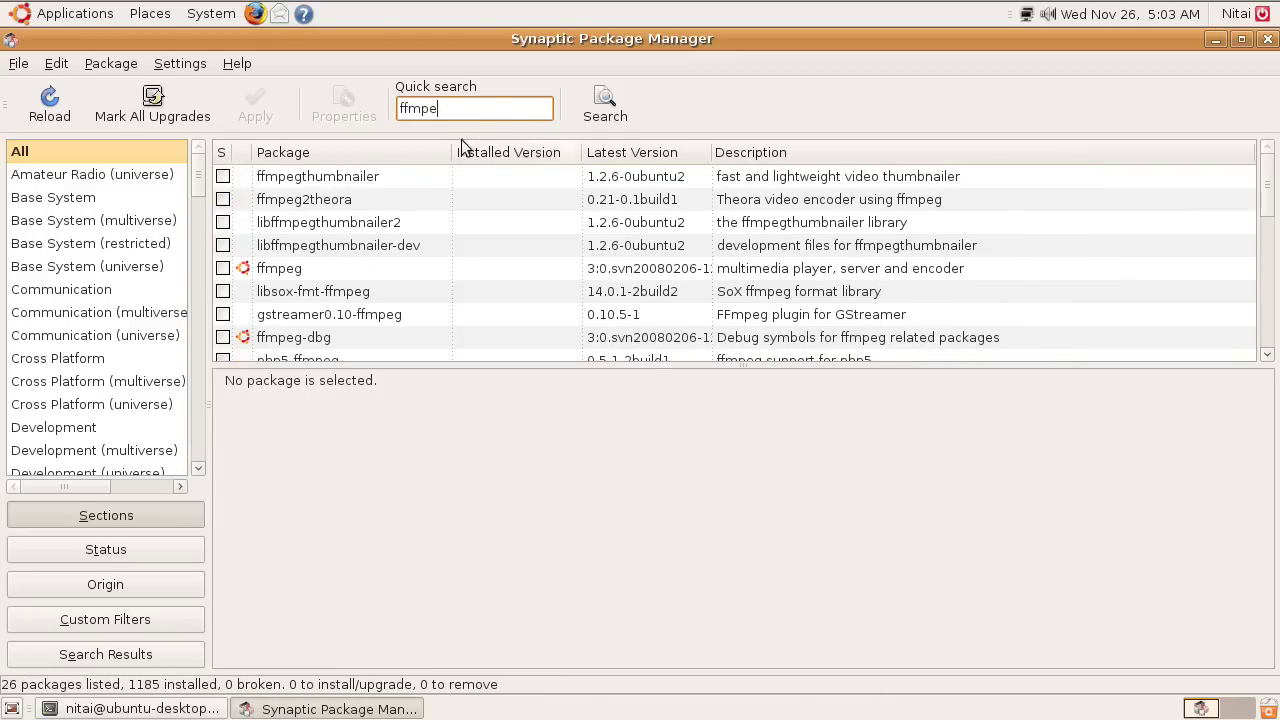
pyautogui.press('BackSpace')
pyautogui.press('BackSpace')
pyautogui.press('BackSpace')
pyautogui.press('BackSpace')
pyautogui.press('BackSpace')
pyautogui.write('e')
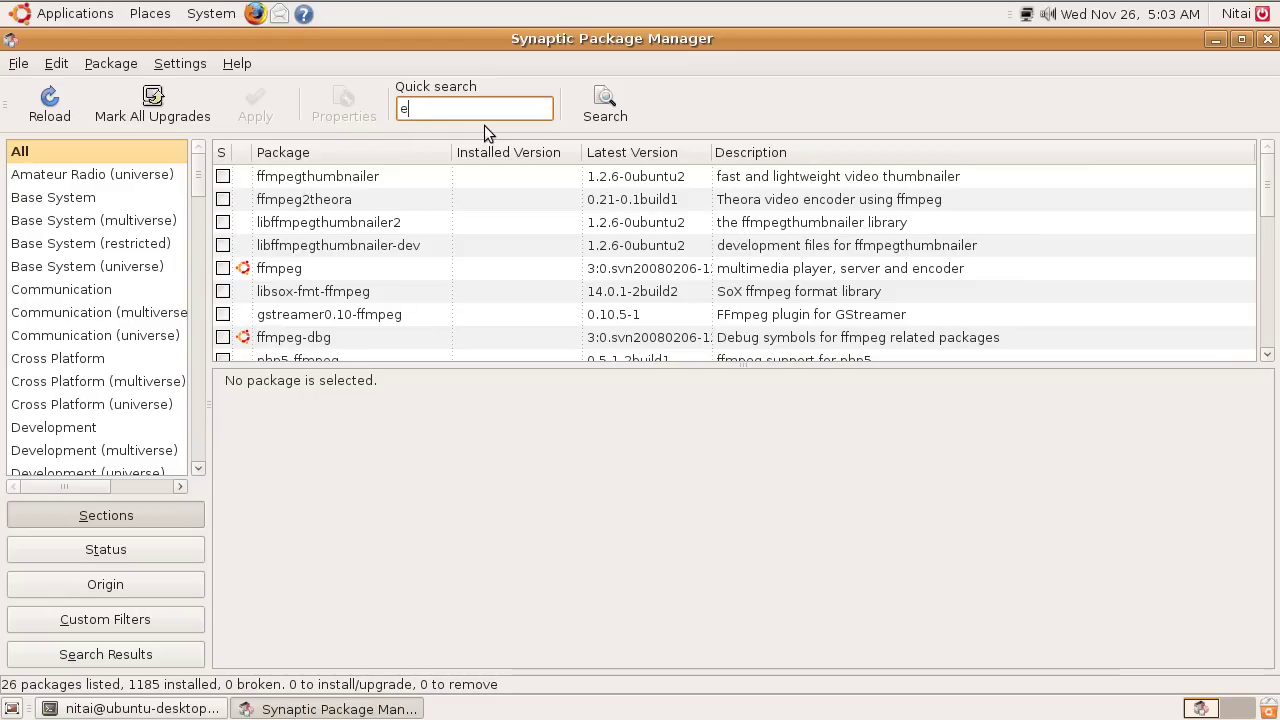
pyautogui.write('xiftool')
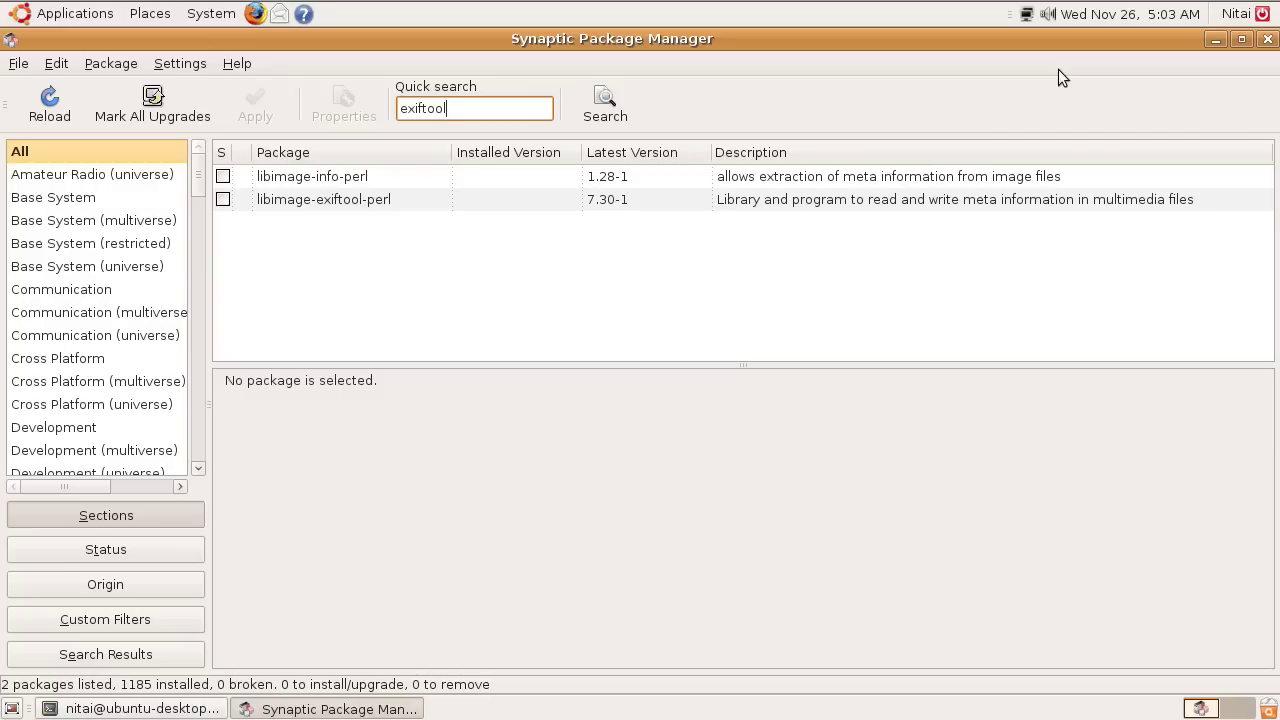
pyautogui.click(1266, 40)
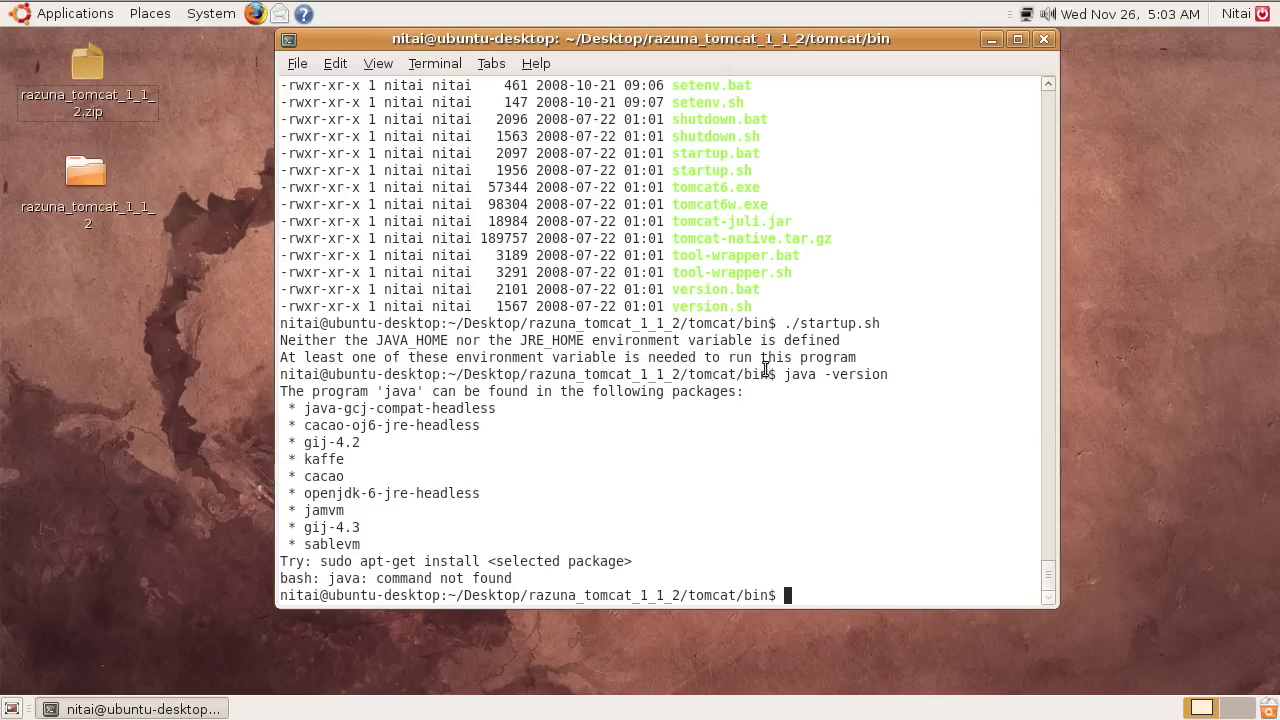
# Rerun java -version to confirm Java 1.6.0_10 is now installed.
pyautogui.press('Up')
pyautogui.press('Return')
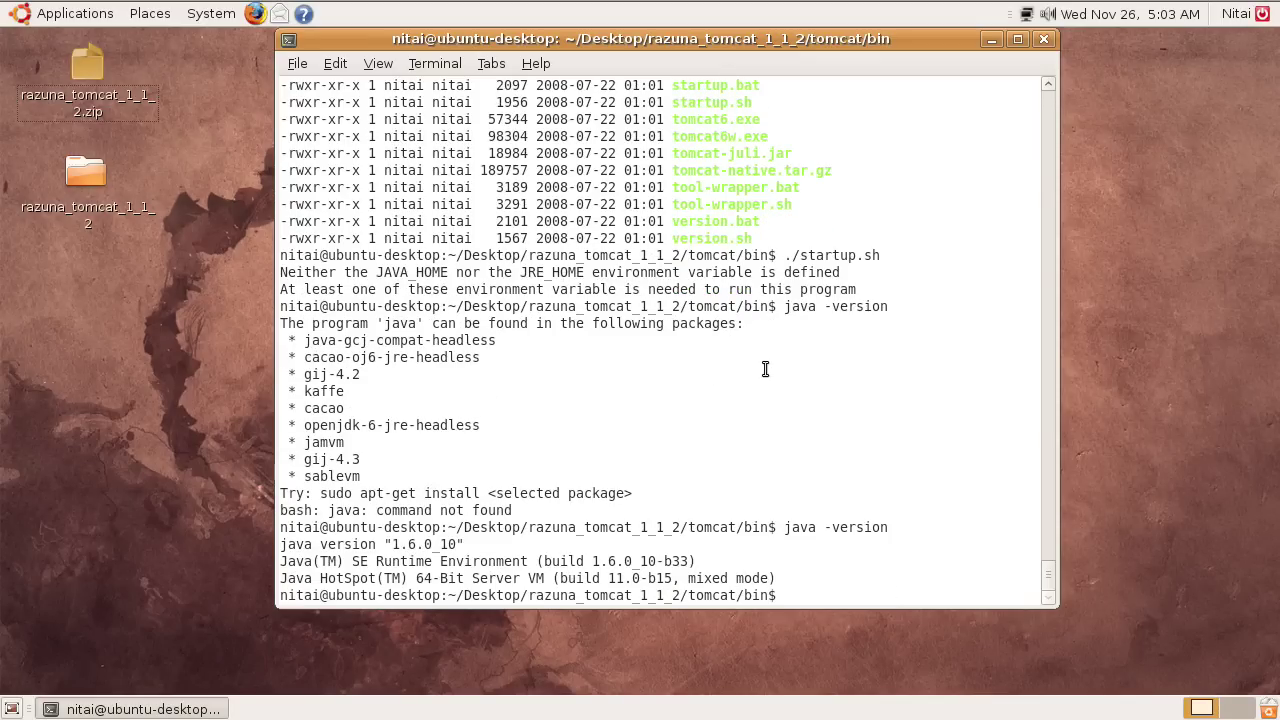
pyautogui.moveTo(325, 544); pyautogui.dragTo(477, 544)
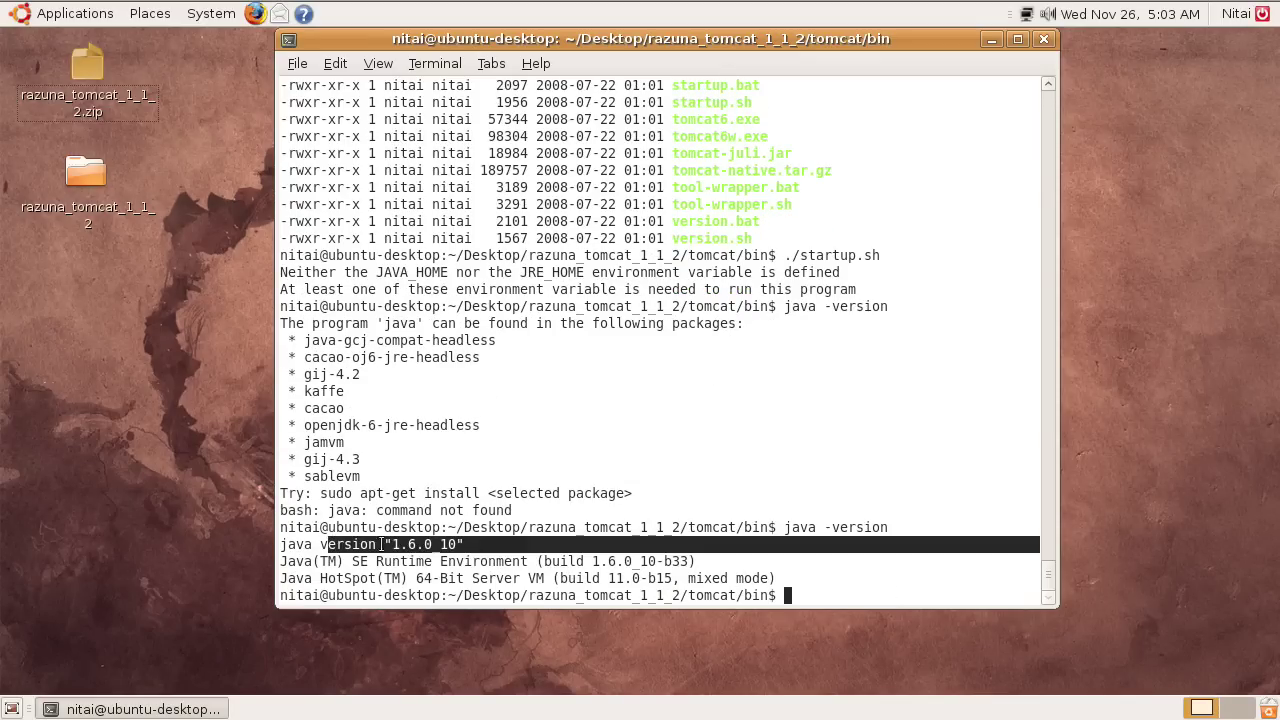
pyautogui.moveTo(381, 544); pyautogui.dragTo(520, 561)
pyautogui.click(716, 561)
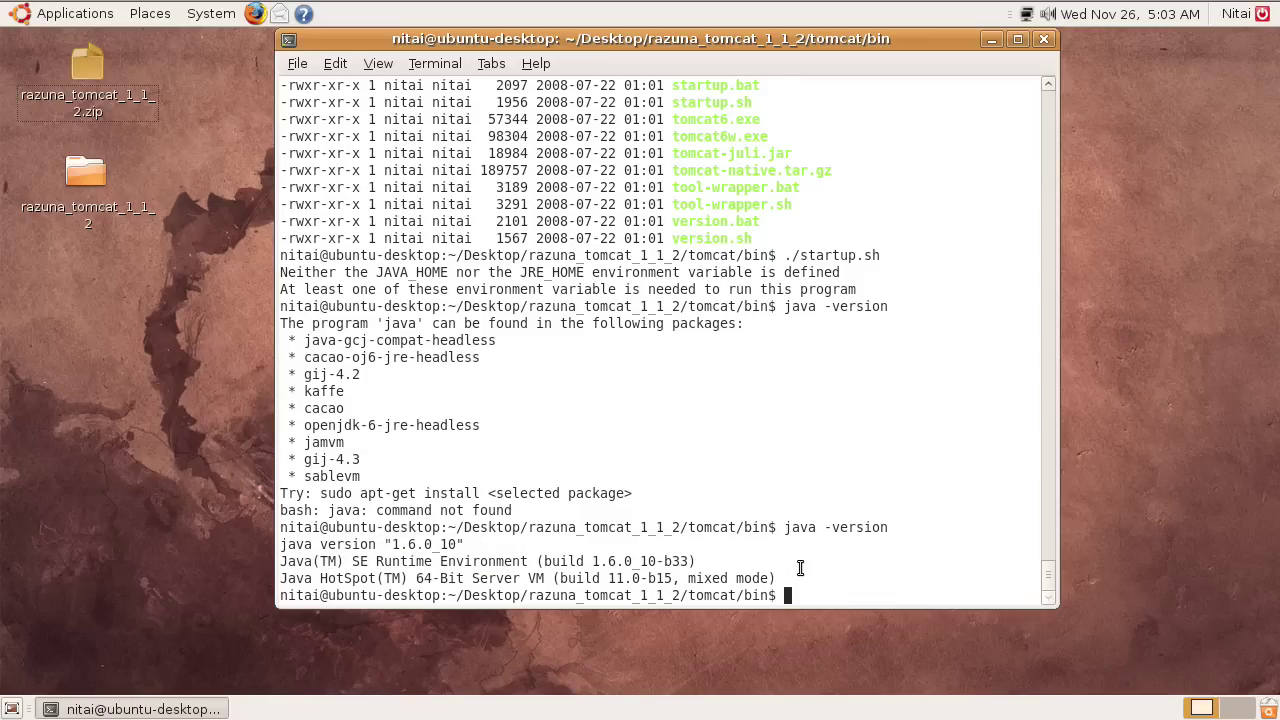
# Rerun ./startup.sh to start Tomcat, checking the reported directory paths.
pyautogui.press('Up')
pyautogui.press('Up')
pyautogui.press('Return')
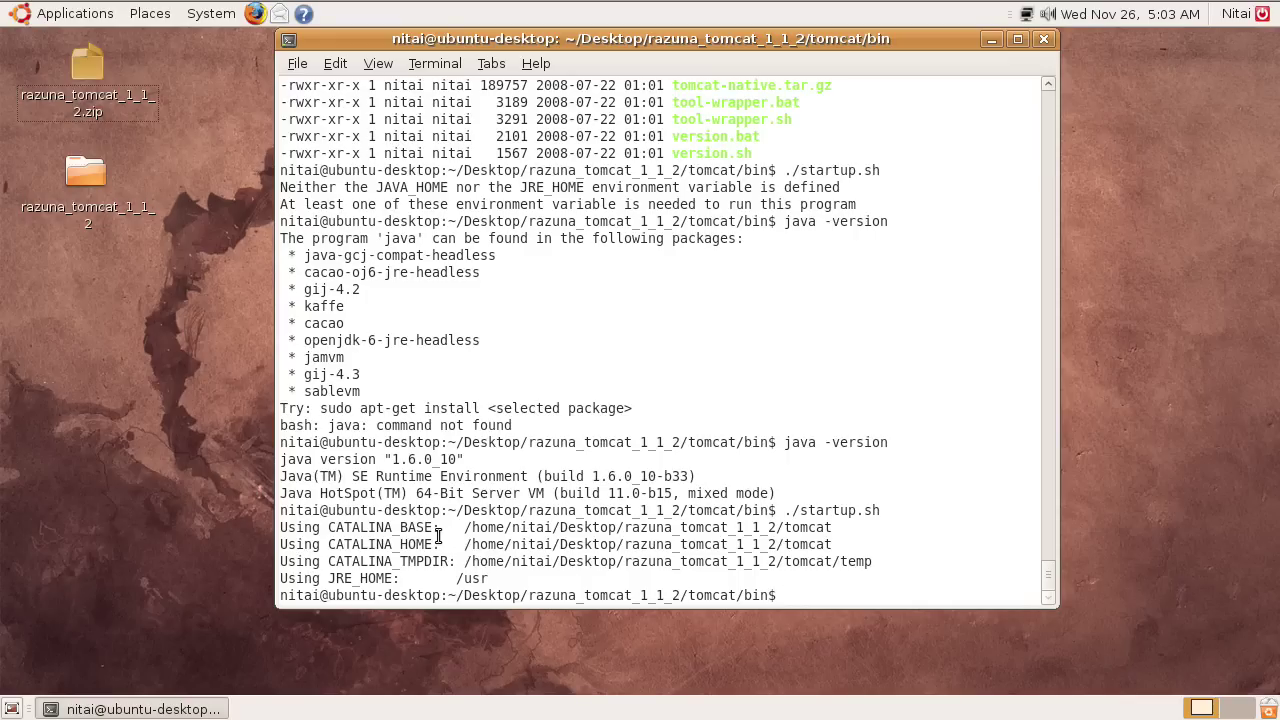
pyautogui.moveTo(434, 537); pyautogui.dragTo(697, 577)
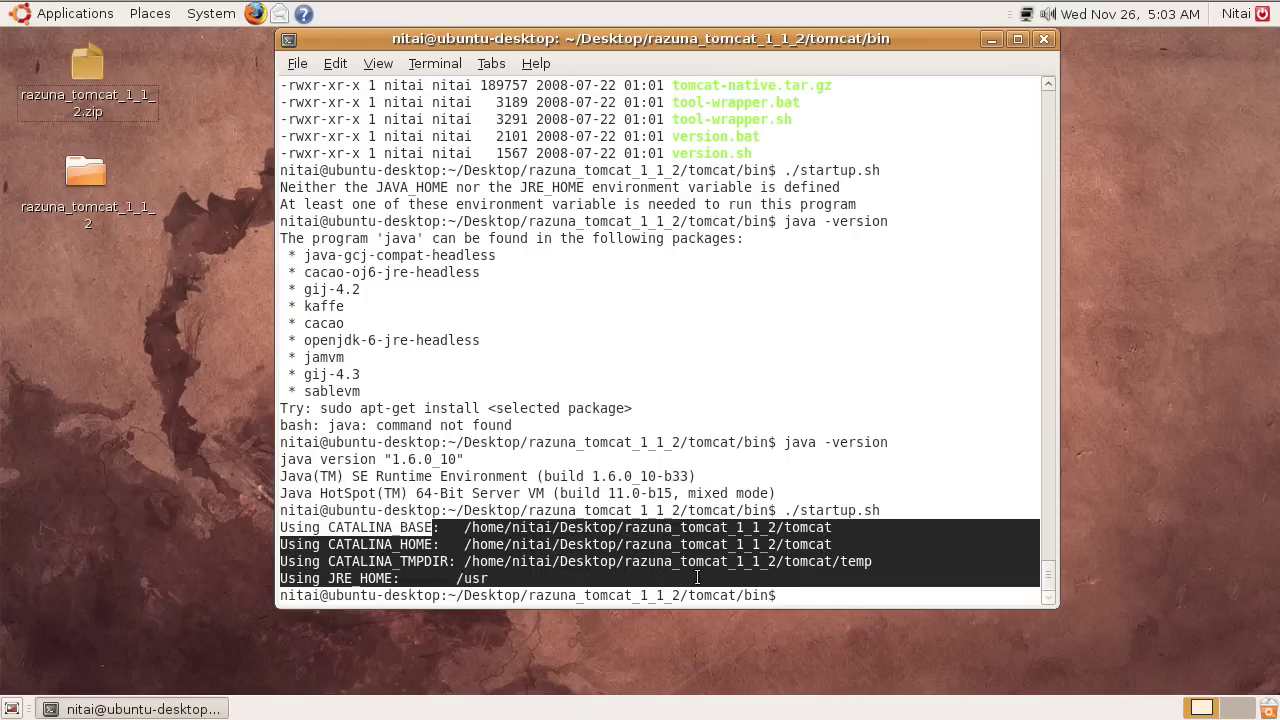
pyautogui.click(697, 577)
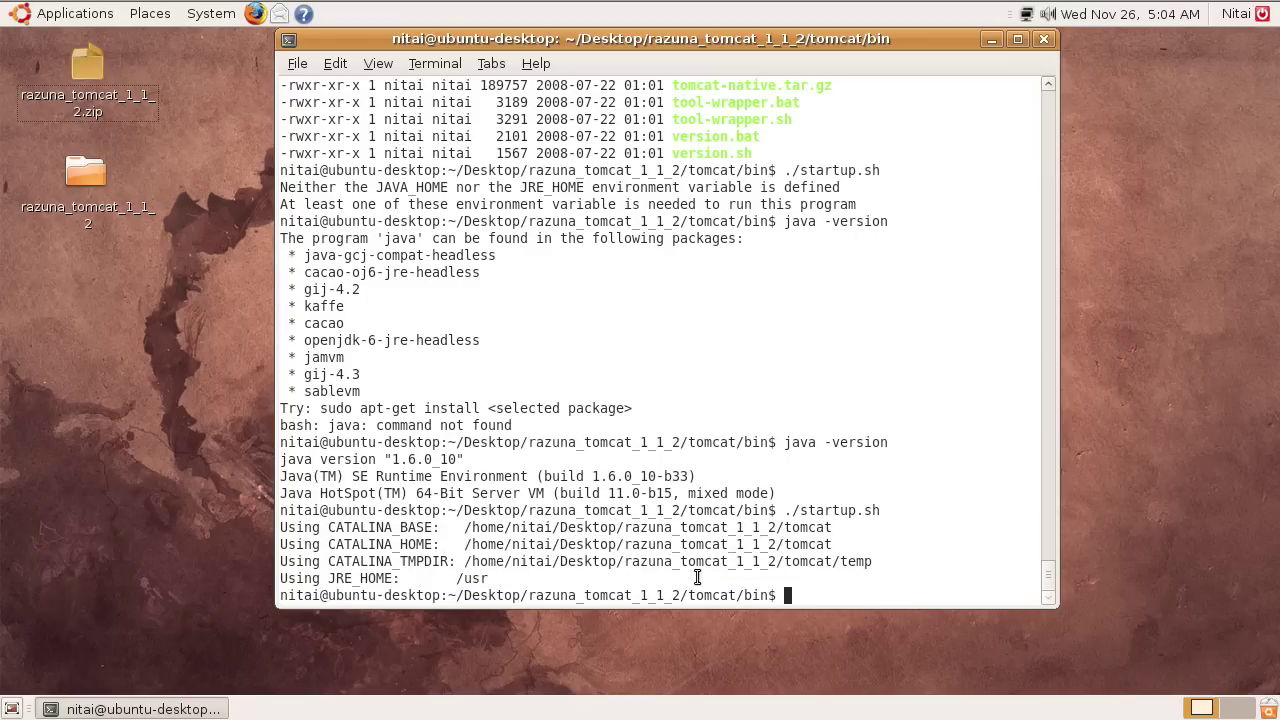
pyautogui.click(254, 14)
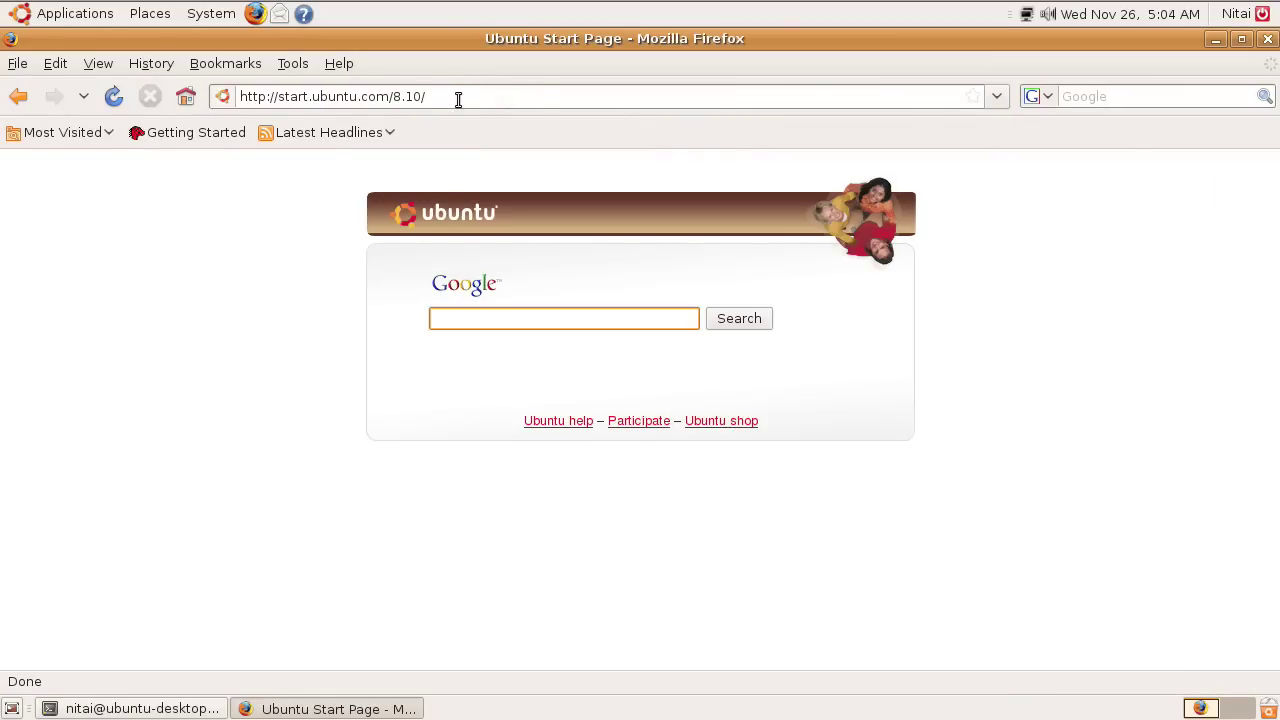
# Load localhost:8080/razuna/admin in Firefox.
pyautogui.click(461, 99)
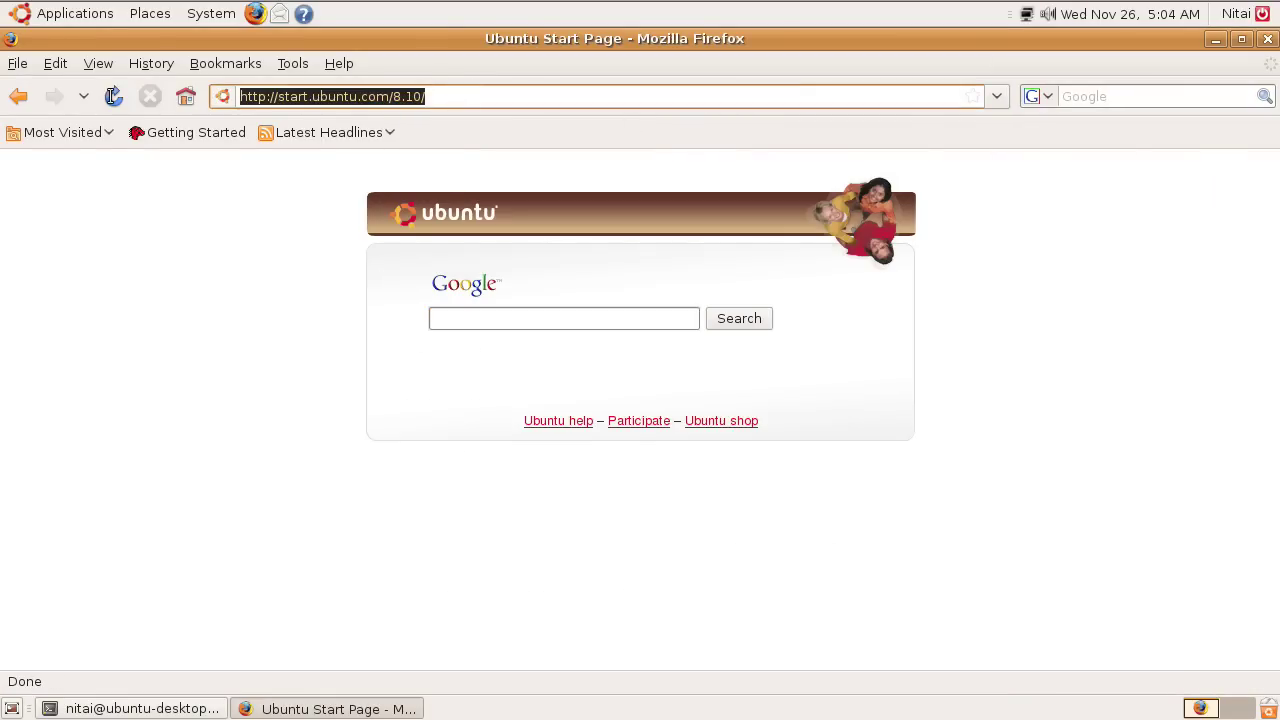
pyautogui.write('localhost:')
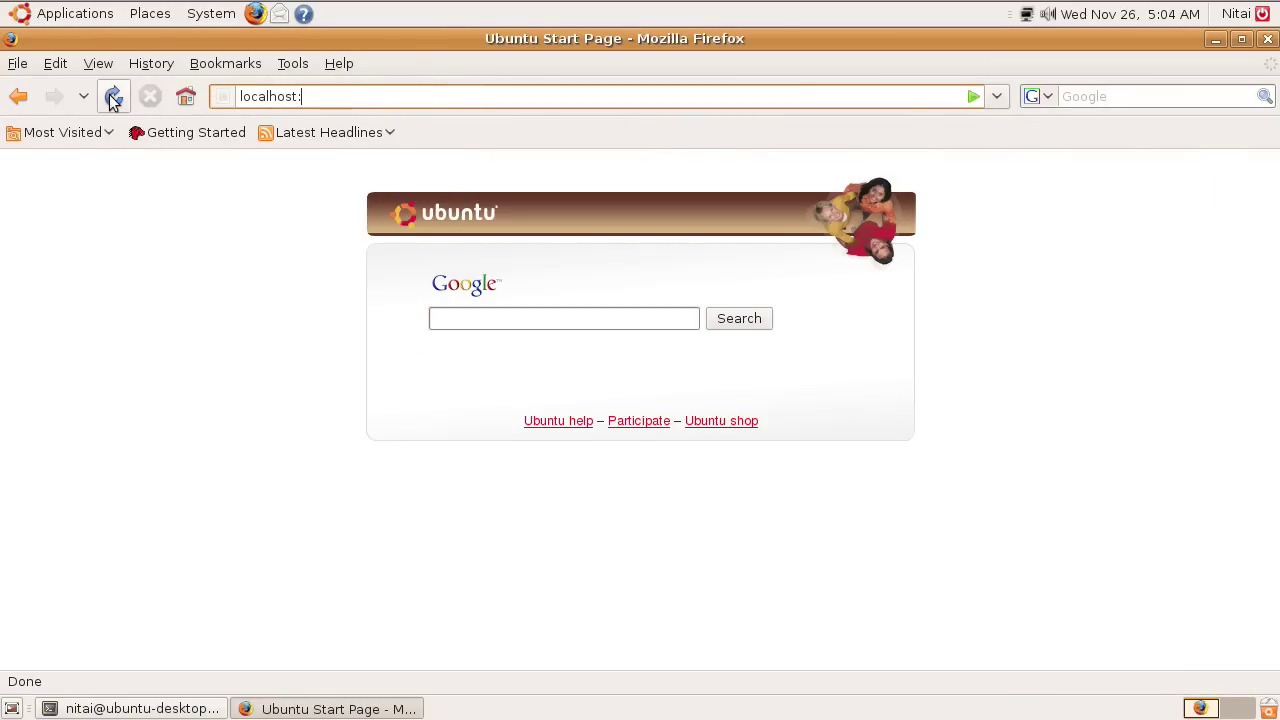
pyautogui.write('8080/razuna/admin')
pyautogui.press('Return')
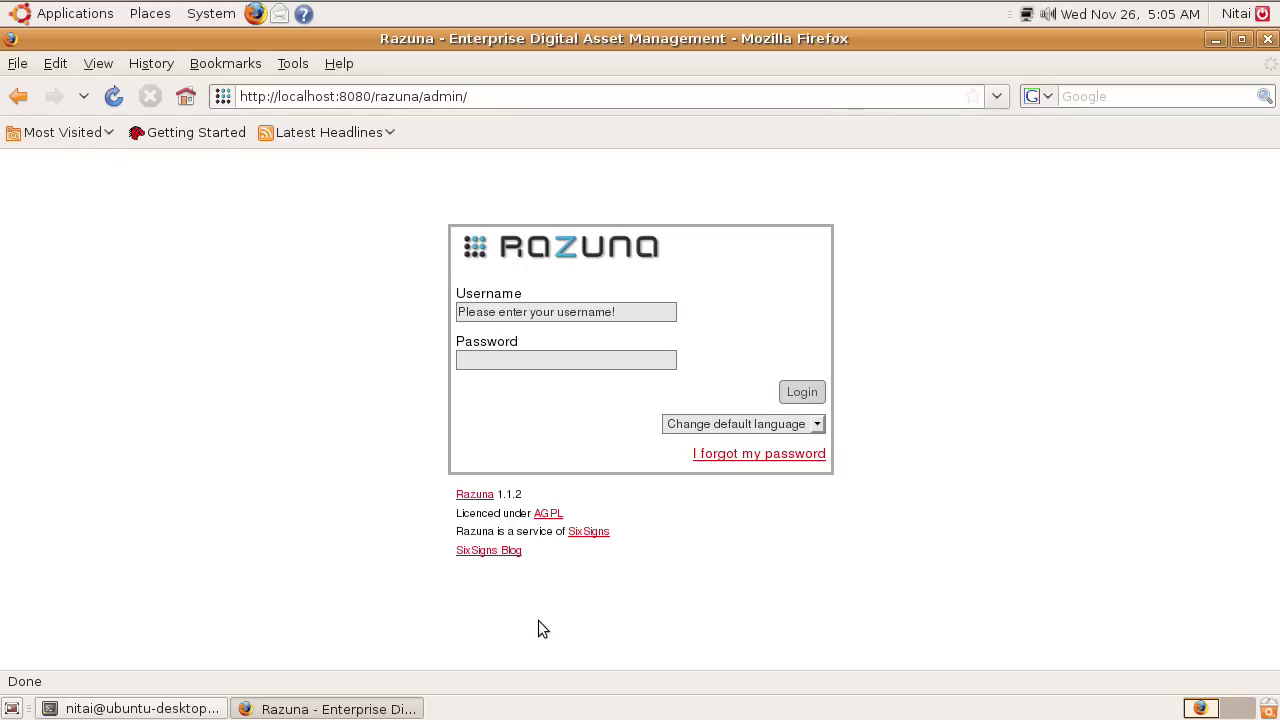
# Log in to the Razuna admin area as admin.
pyautogui.click(550, 316)
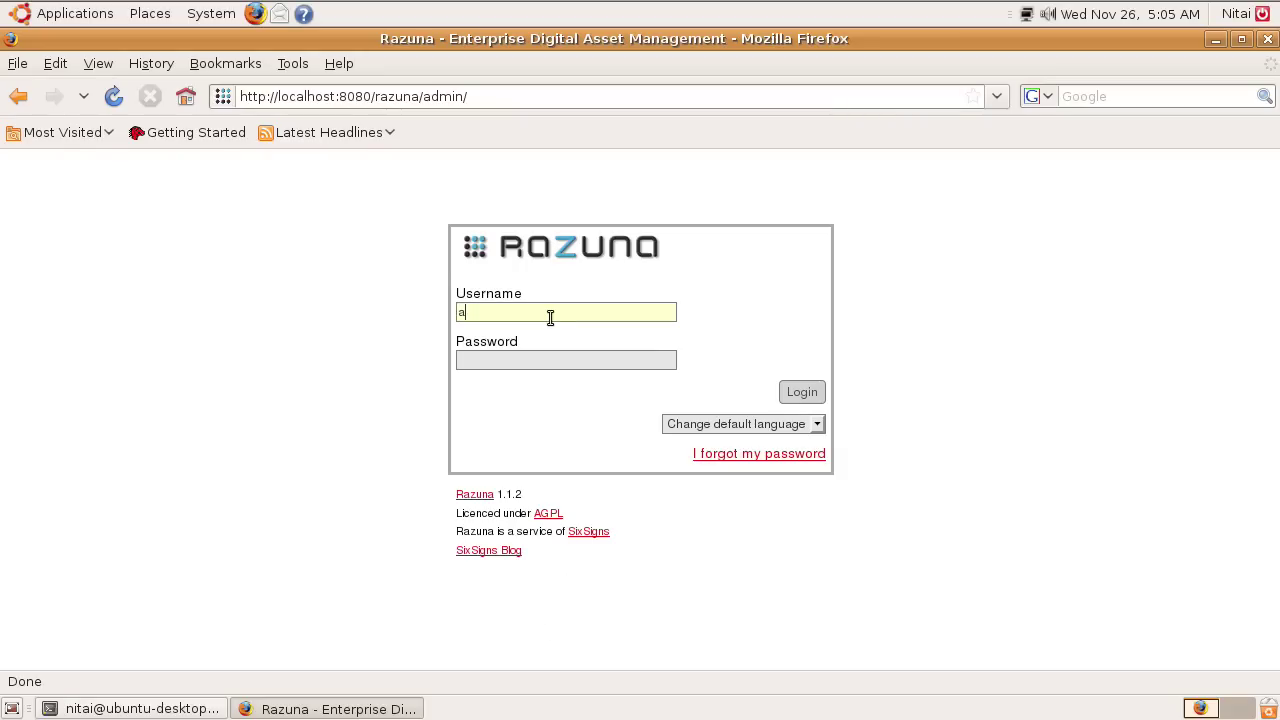
pyautogui.press('Tab')
pyautogui.write('admin')
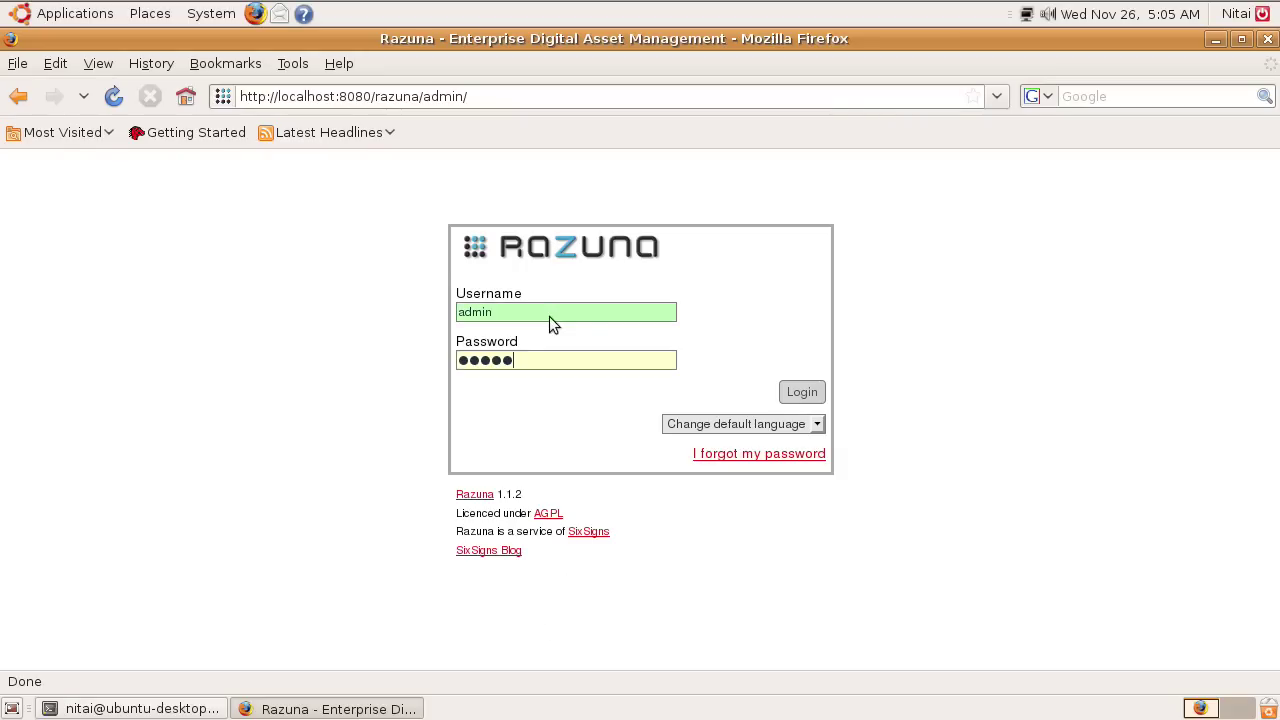
pyautogui.click(803, 391)
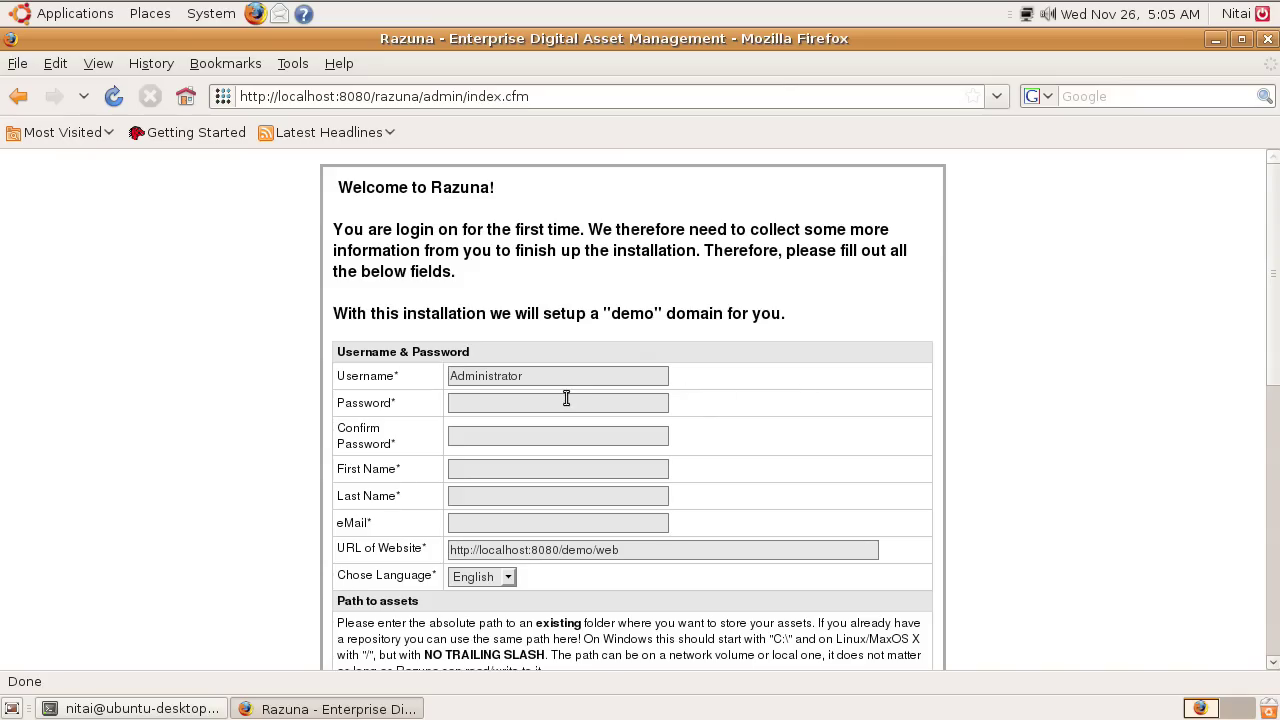
# Enter the new password, First and Last Name 'test', and the admin's e-mail address.
pyautogui.write('*****')
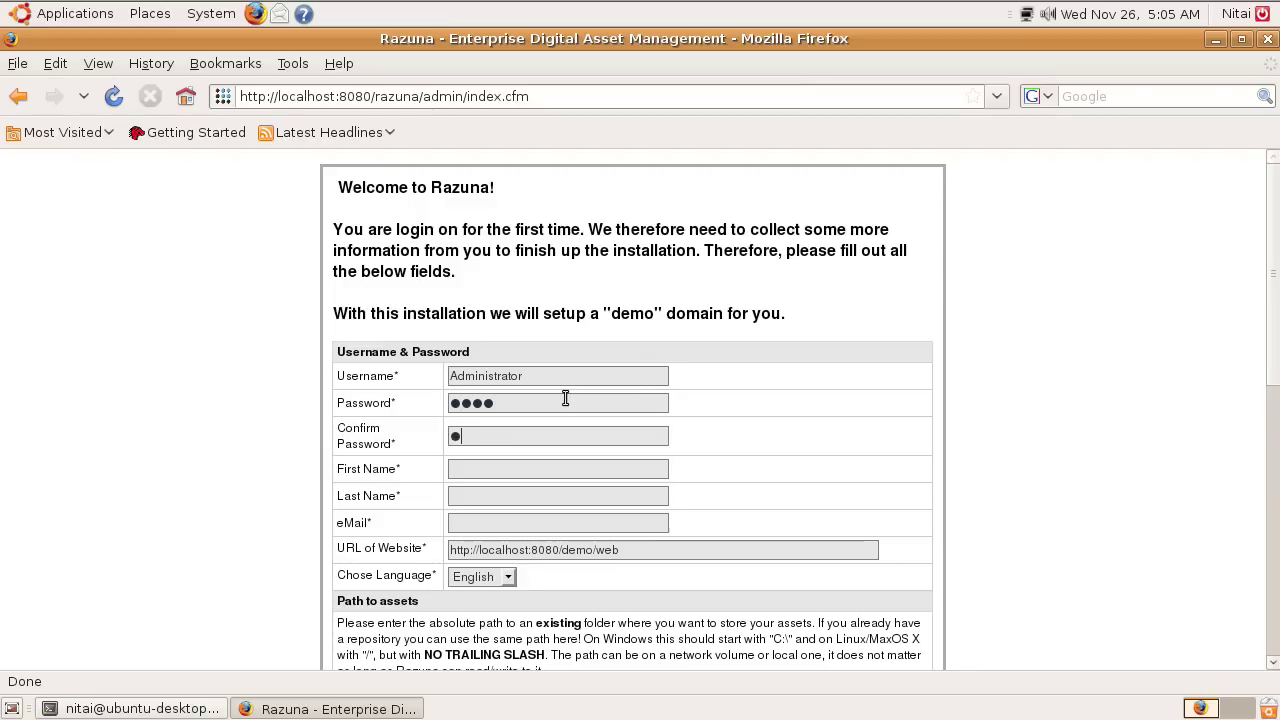
pyautogui.write('***')
pyautogui.press('Tab')
pyautogui.write('test')
pyautogui.press('Tab')
pyautogui.write('test')
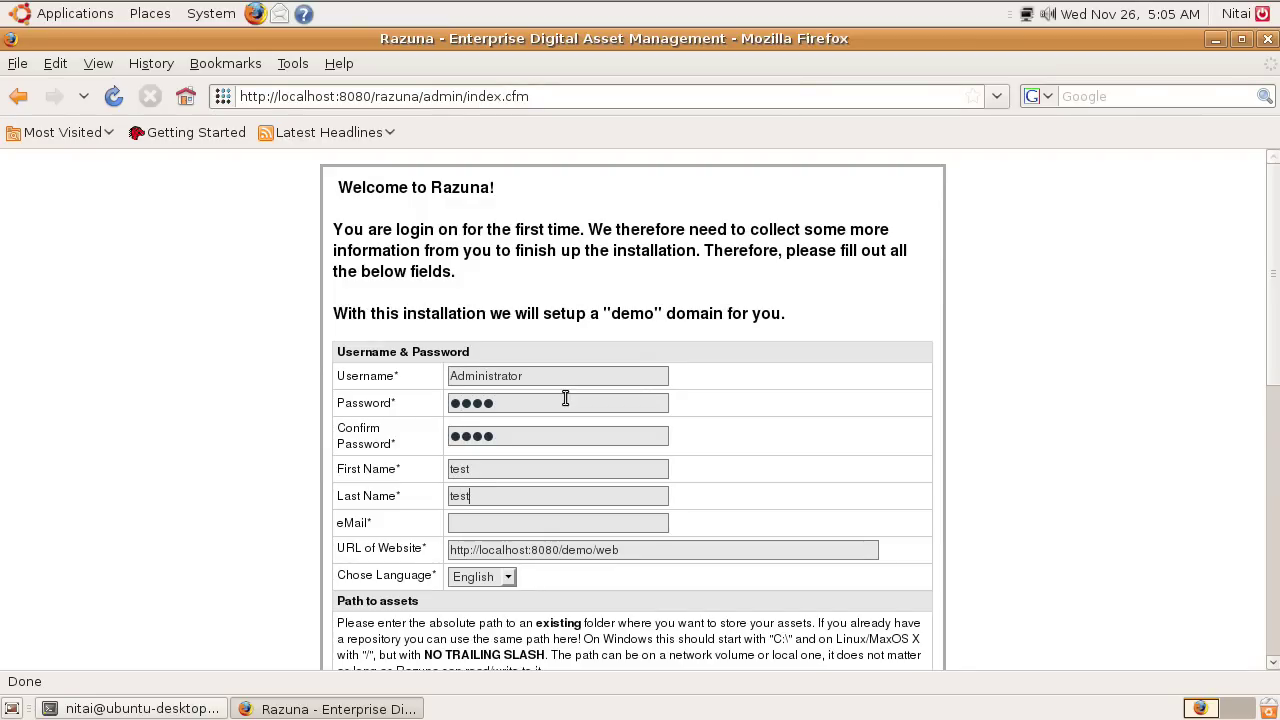
pyautogui.press('Tab')
# Review the ImageMagick and FFmpeg paths, fill in the sender e-mail, and save the setup.
pyautogui.scroll(-8, 615, 449)
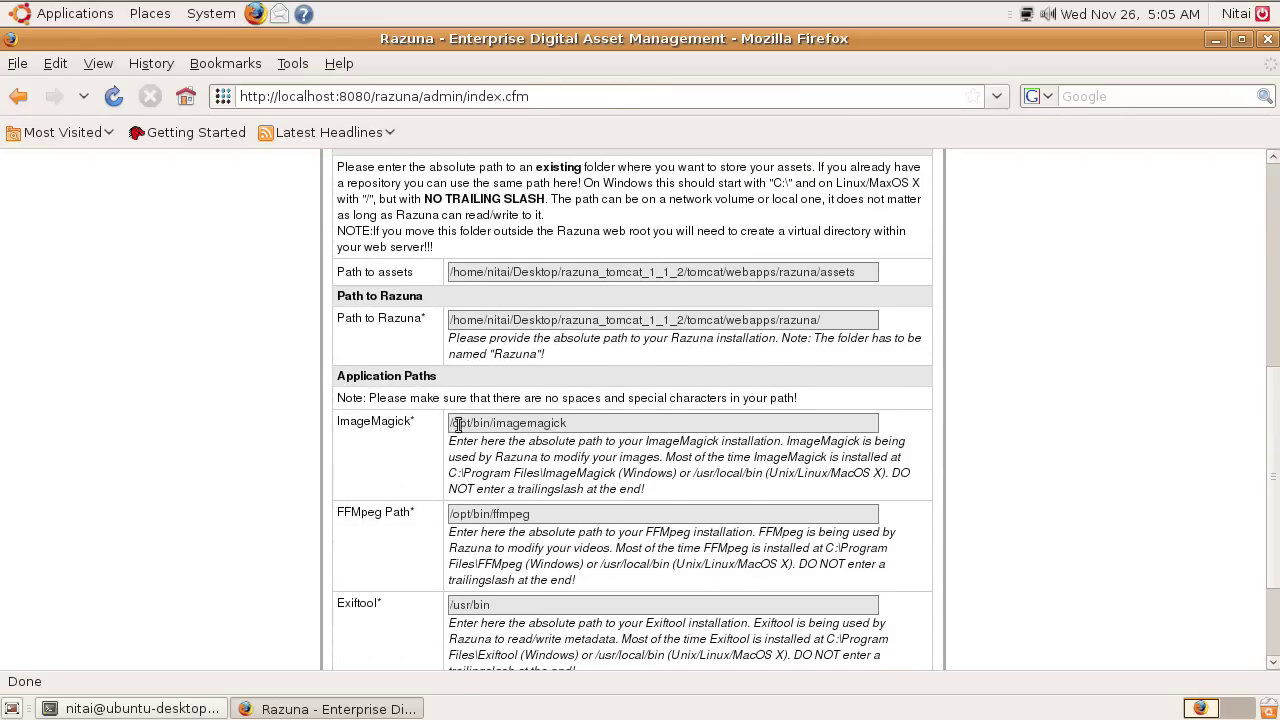
pyautogui.moveTo(452, 423); pyautogui.dragTo(590, 424)
pyautogui.moveTo(479, 513); pyautogui.dragTo(530, 514)
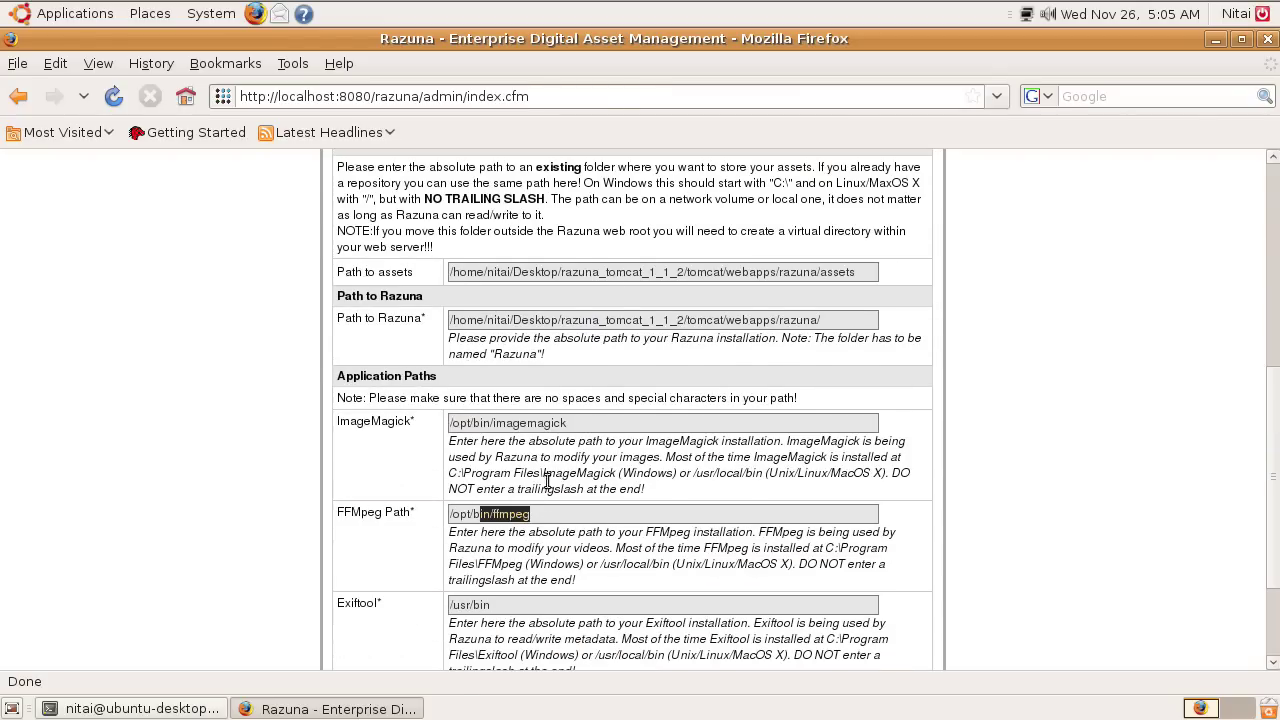
pyautogui.moveTo(540, 423); pyautogui.dragTo(527, 514)
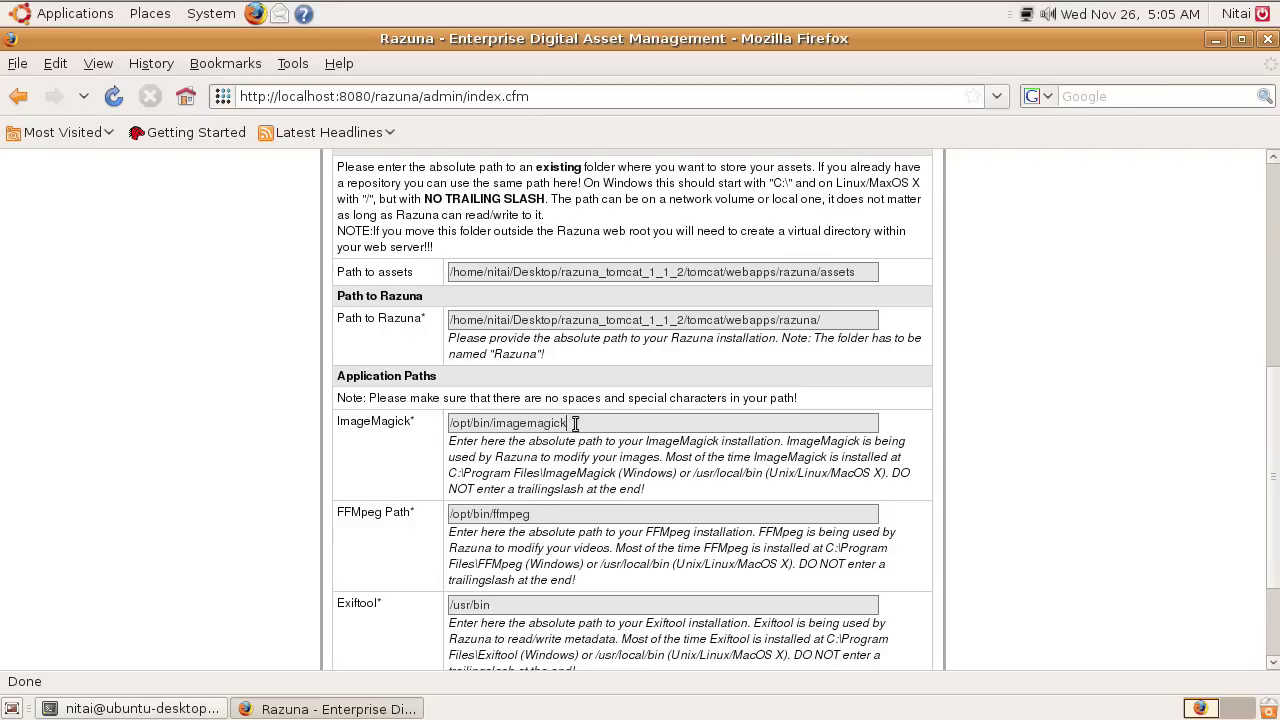
pyautogui.moveTo(577, 422); pyautogui.dragTo(450, 423)
pyautogui.scroll(-3, 566, 507)
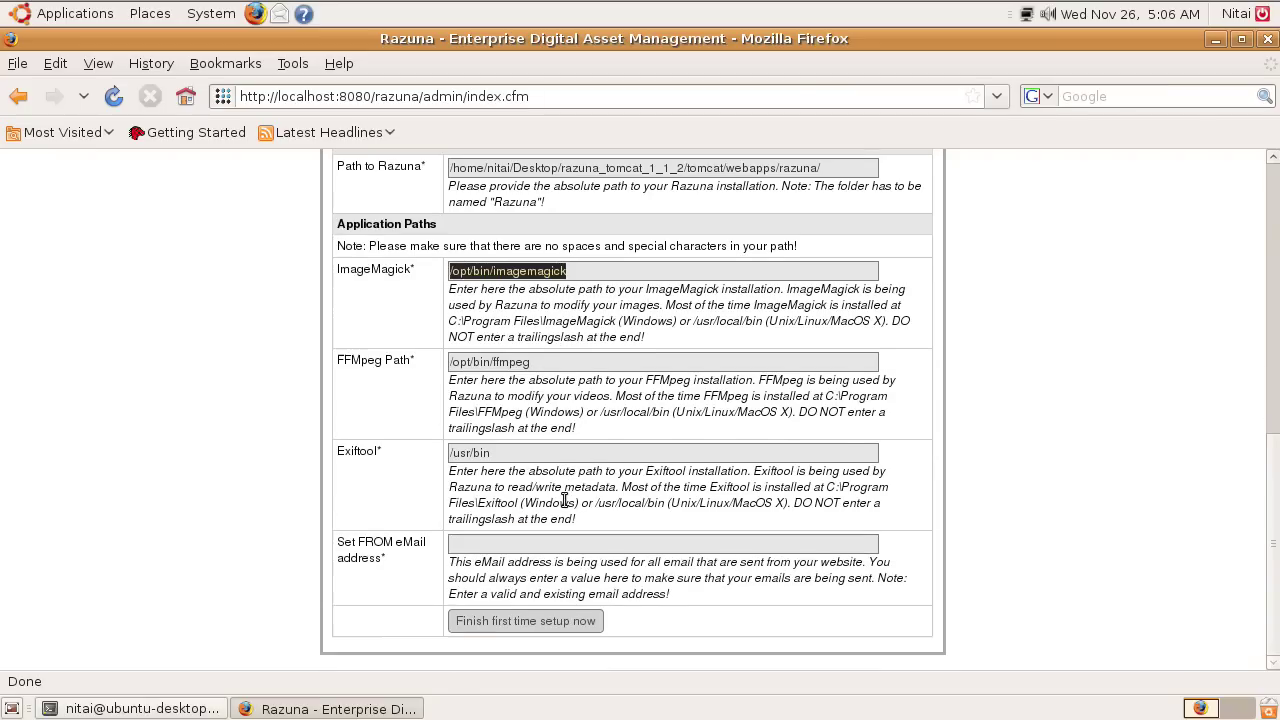
pyautogui.click(470, 548)
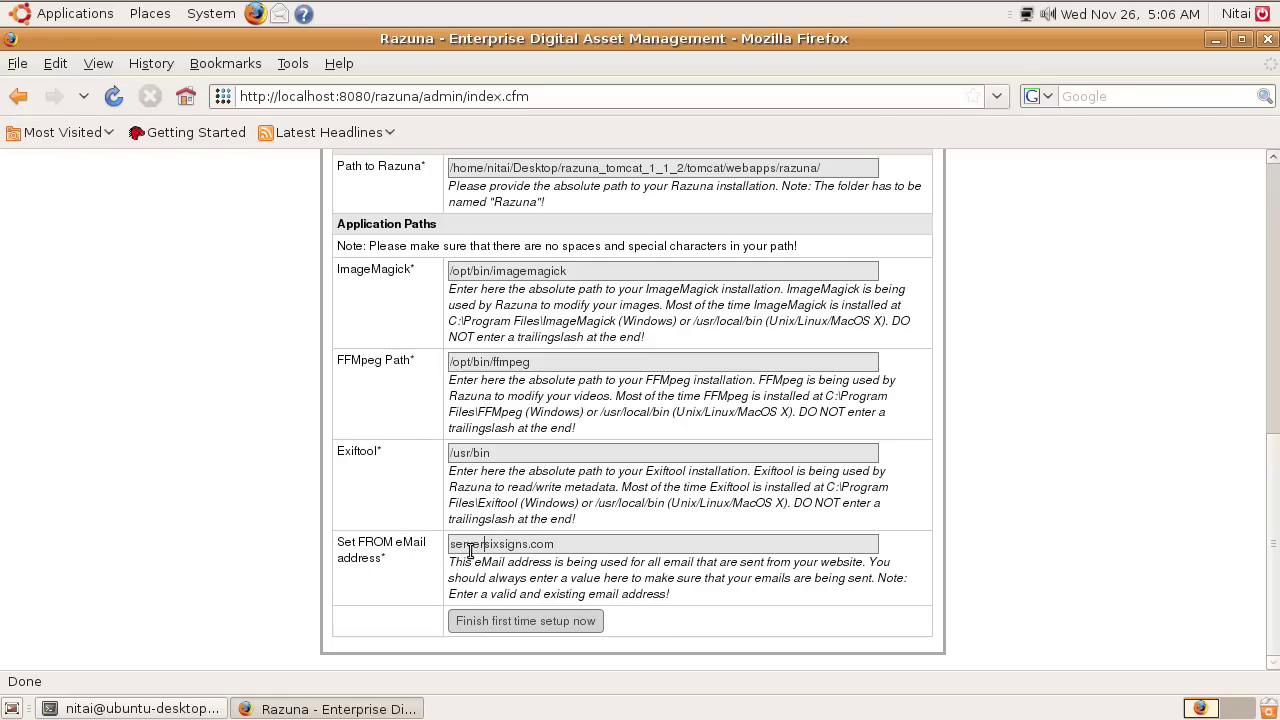
pyautogui.write('@')
pyautogui.click(553, 625)
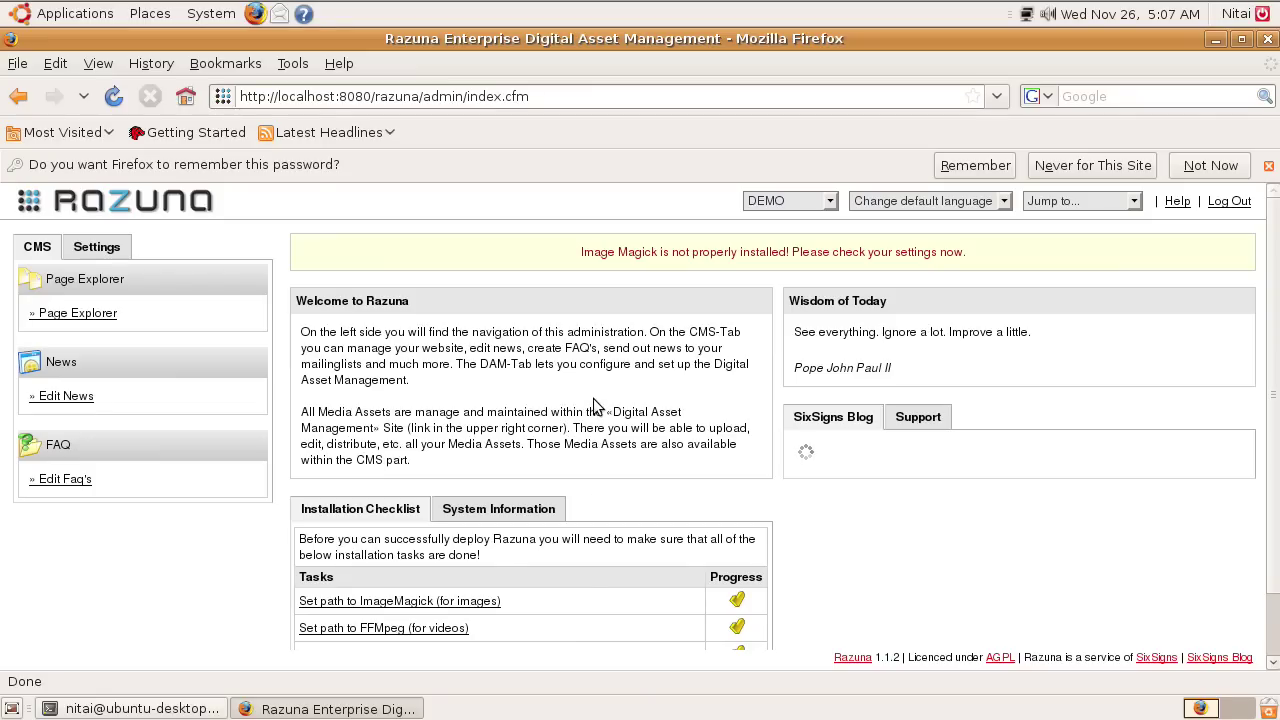
# Review the ImageMagick warning and Installation Checklist on the dashboard, then open administration settings.
pyautogui.scroll(-1, 600, 310)
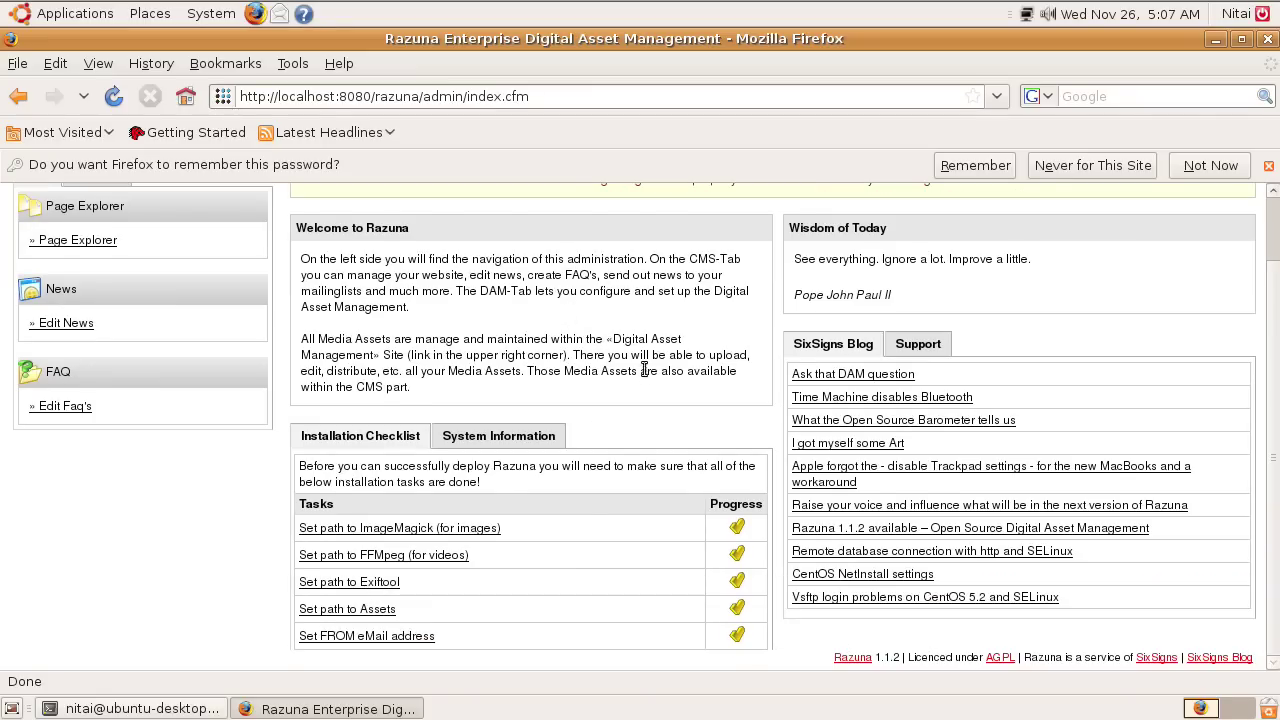
pyautogui.scroll(1, 457, 360)
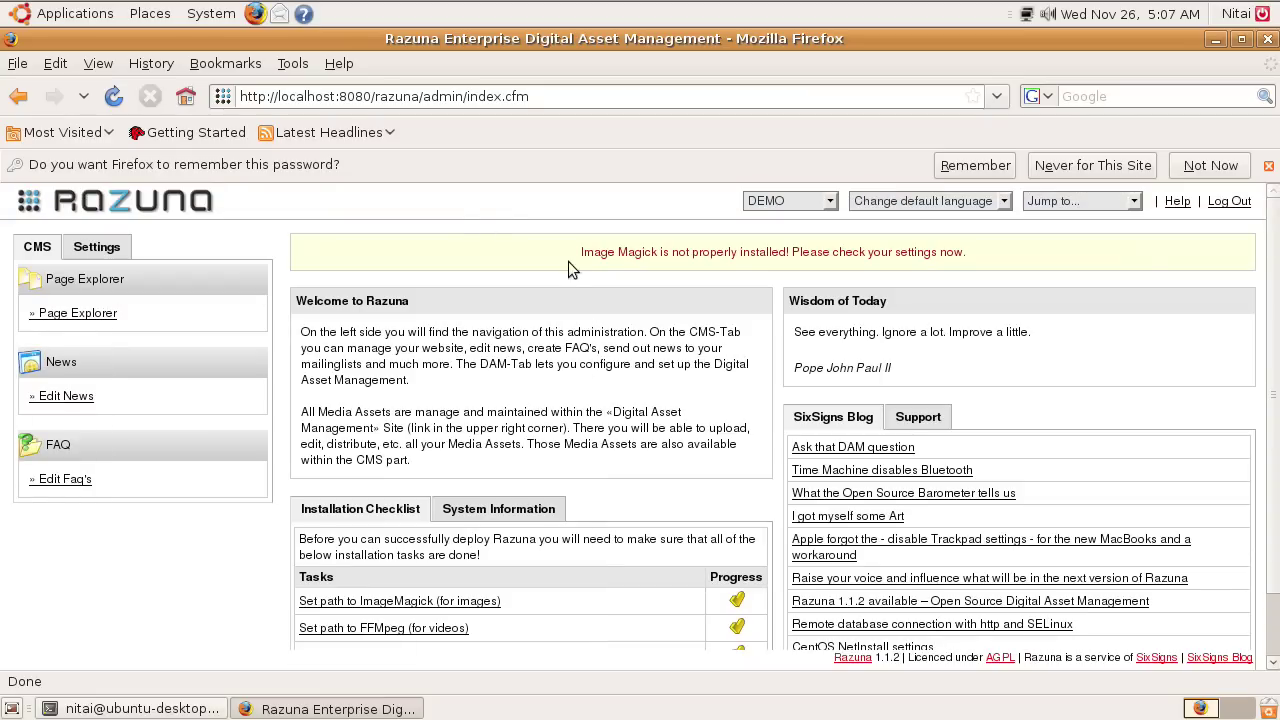
pyautogui.moveTo(545, 250); pyautogui.dragTo(806, 255)
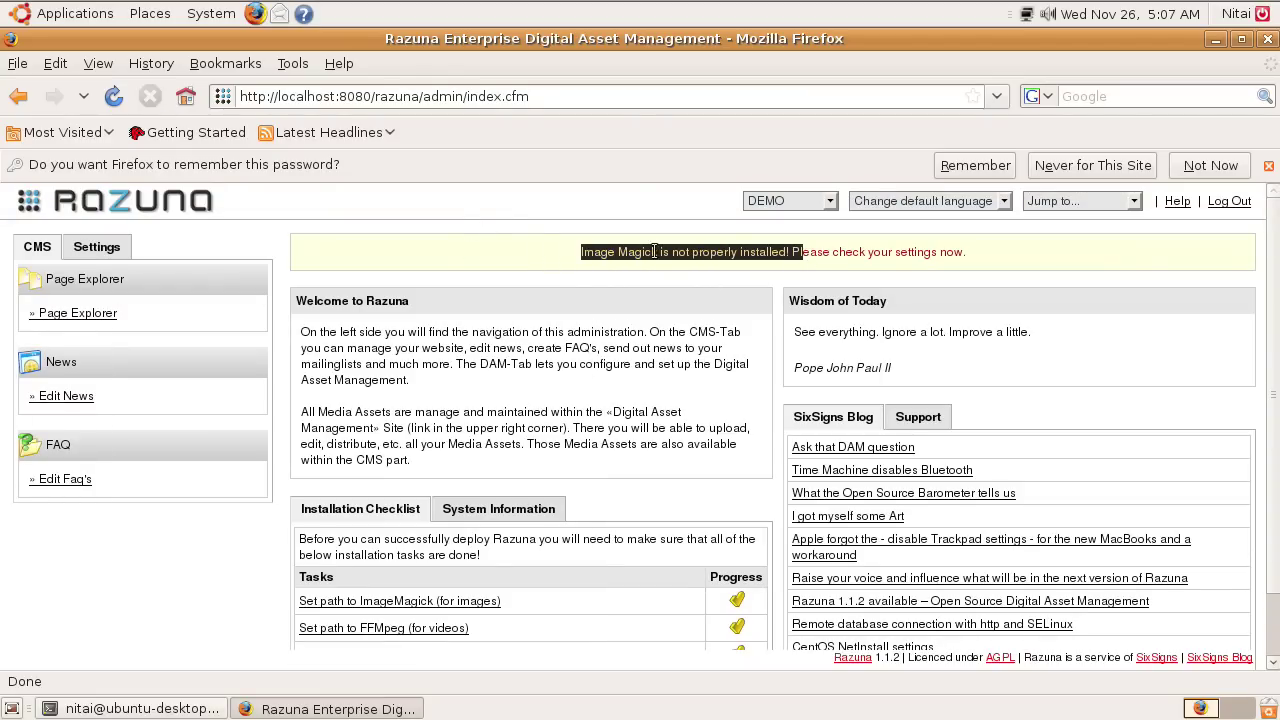
pyautogui.scroll(-1, 522, 478)
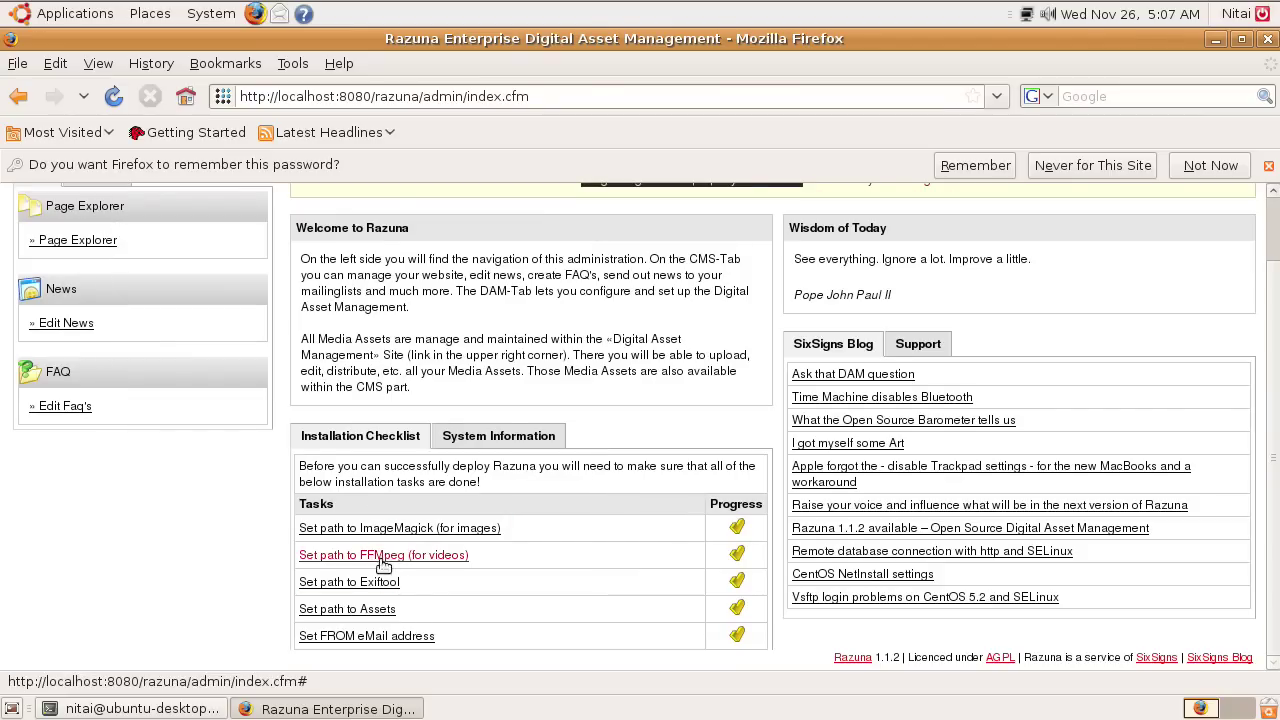
pyautogui.scroll(1, 750, 358)
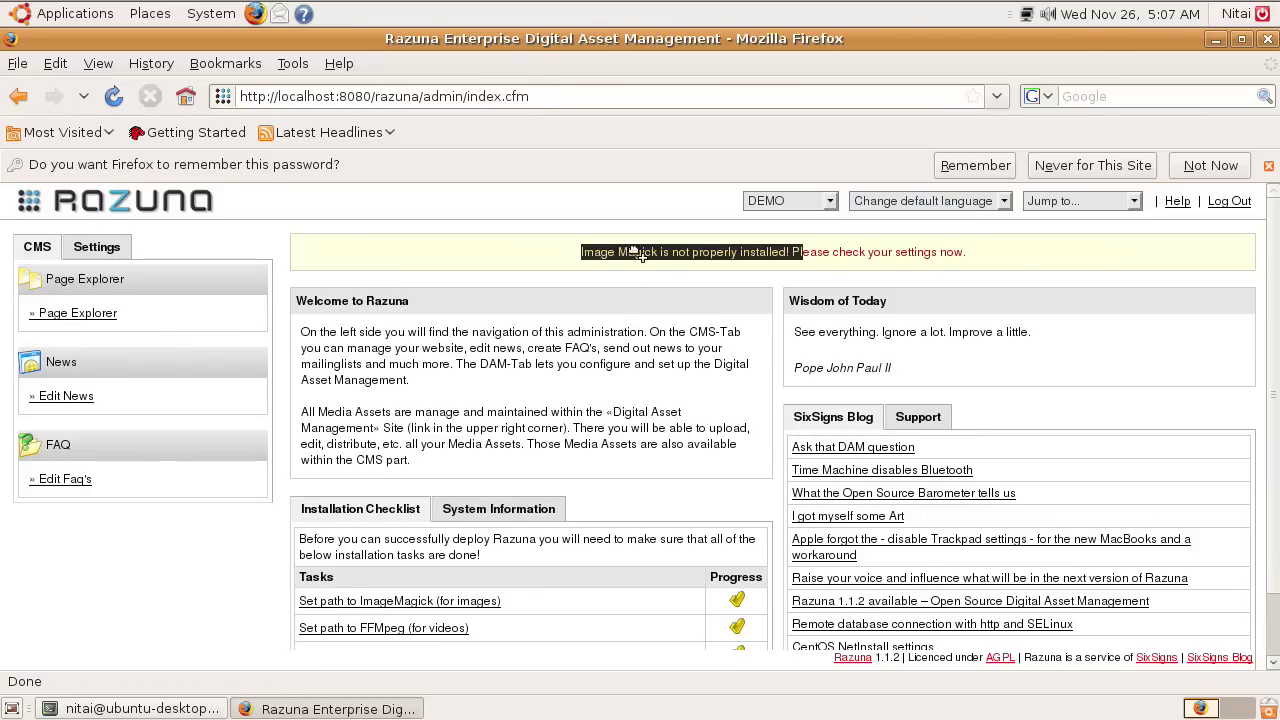
pyautogui.click(657, 270)
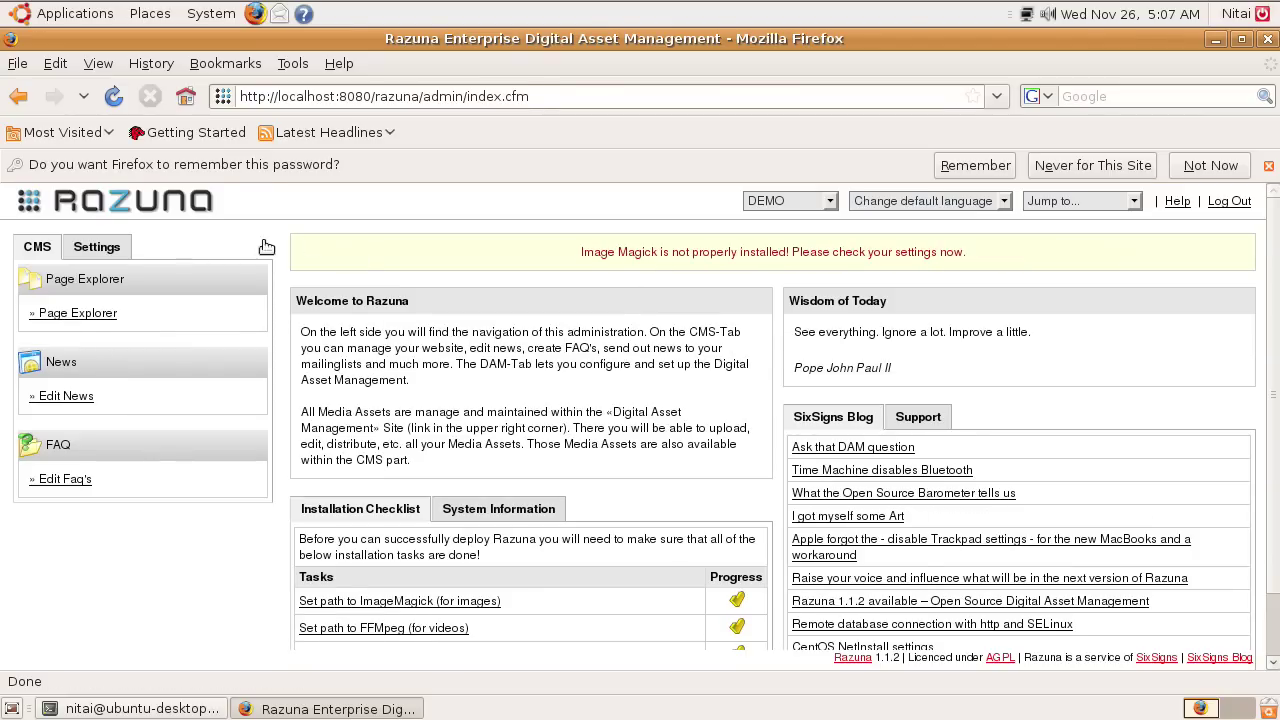
pyautogui.click(118, 250)
# Open the Global settings and their Digital Asset Management section.
pyautogui.click(56, 315)
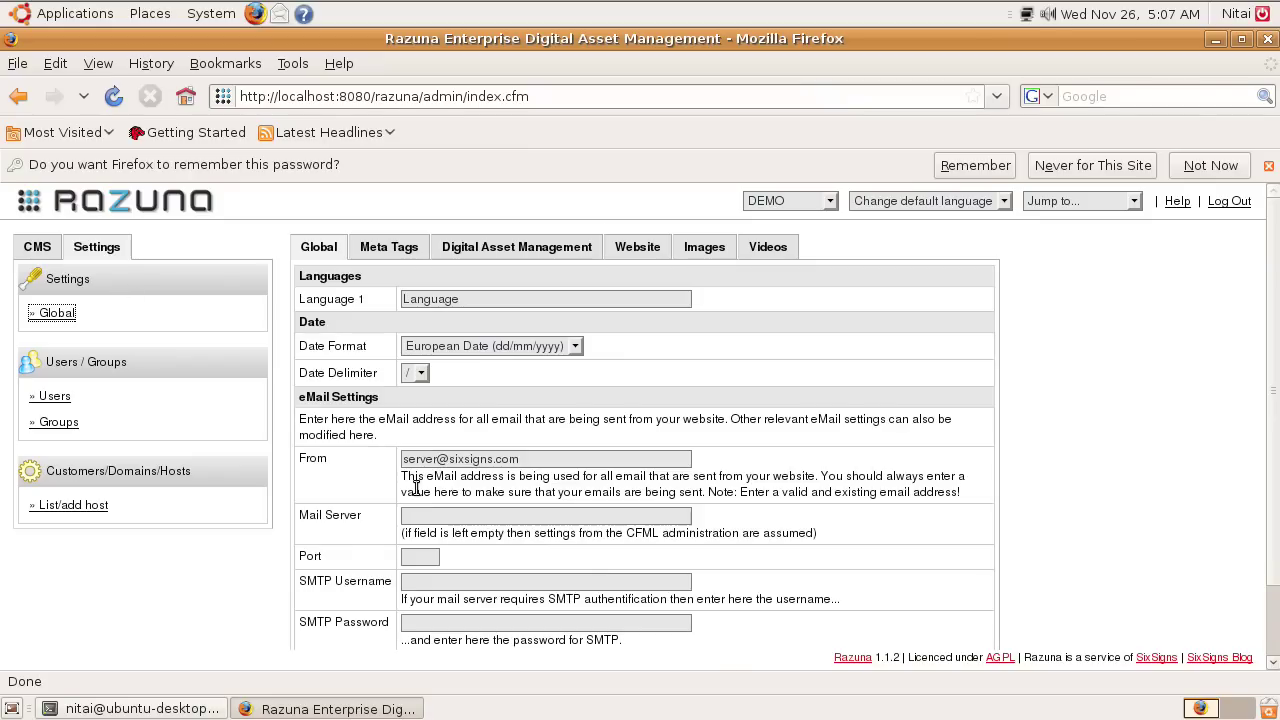
pyautogui.scroll(-1, 846, 439)
pyautogui.scroll(1, 846, 439)
pyautogui.click(553, 253)
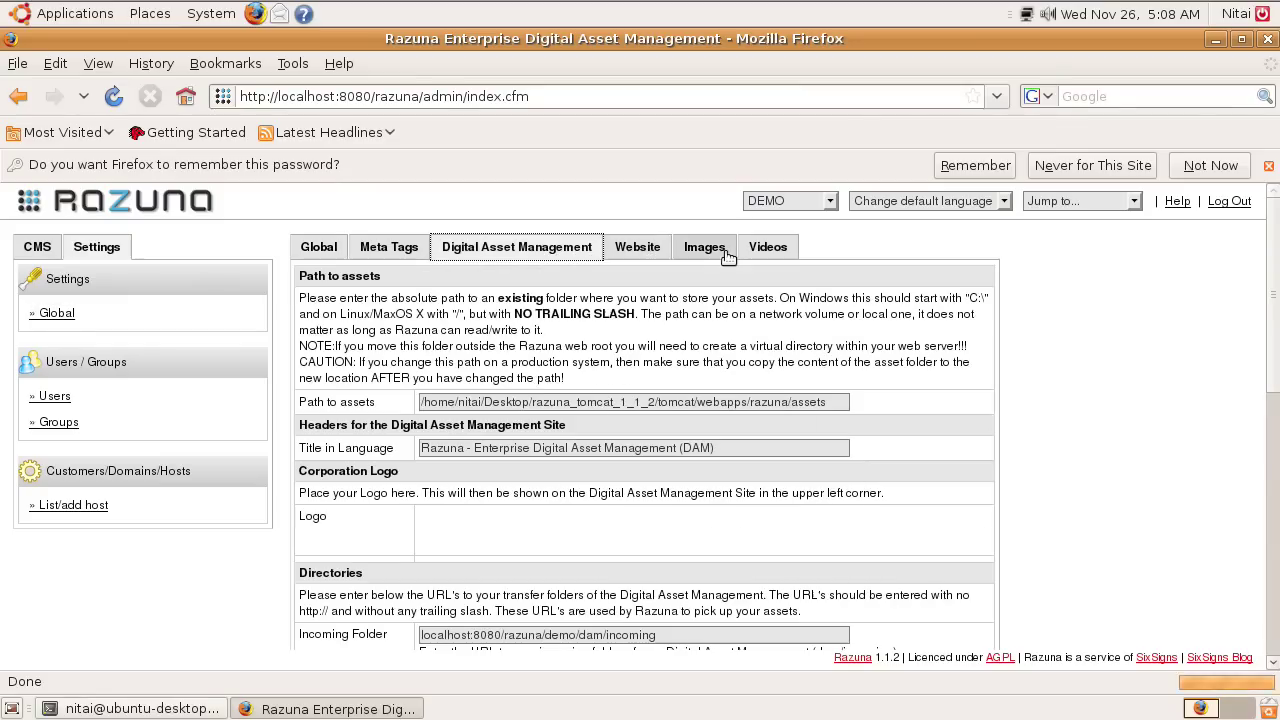
pyautogui.scroll(-5, 922, 327)
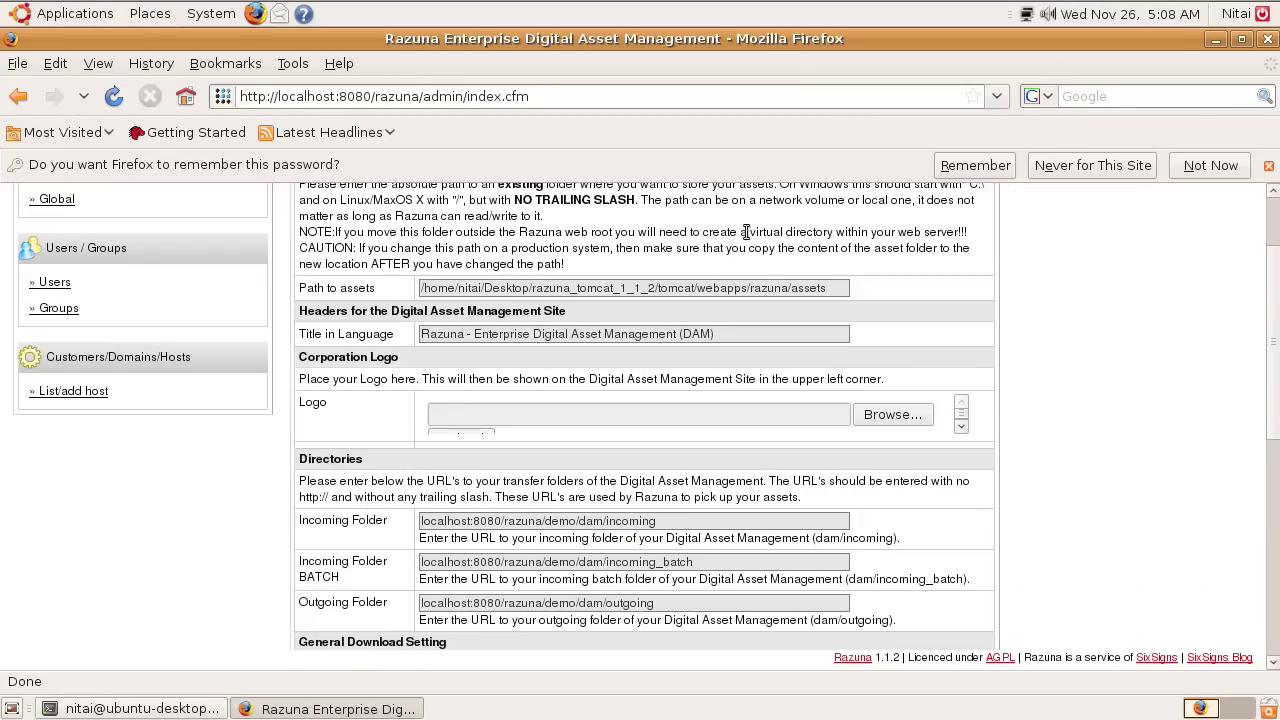
pyautogui.scroll(2, 830, 290)
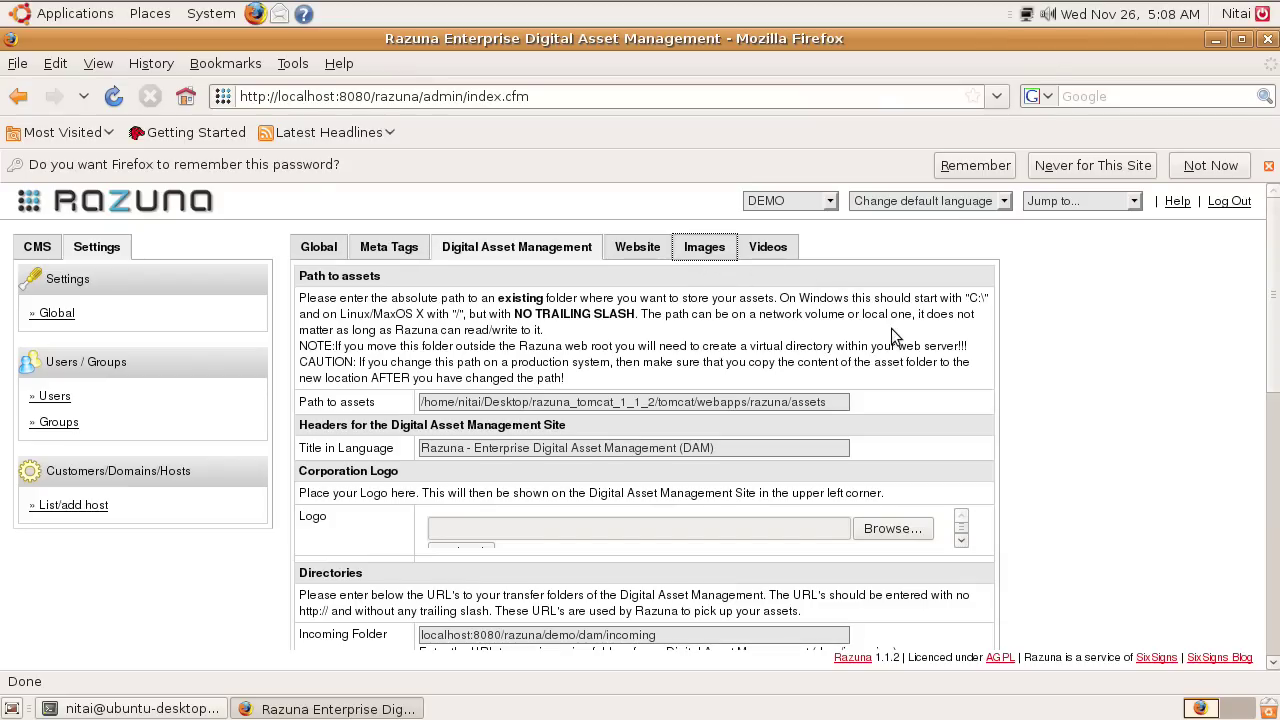
# Show the Images settings with ImageMagick path /opt/bin/imagemagick and Exiftool path /usr/bin.
pyautogui.click(697, 251)
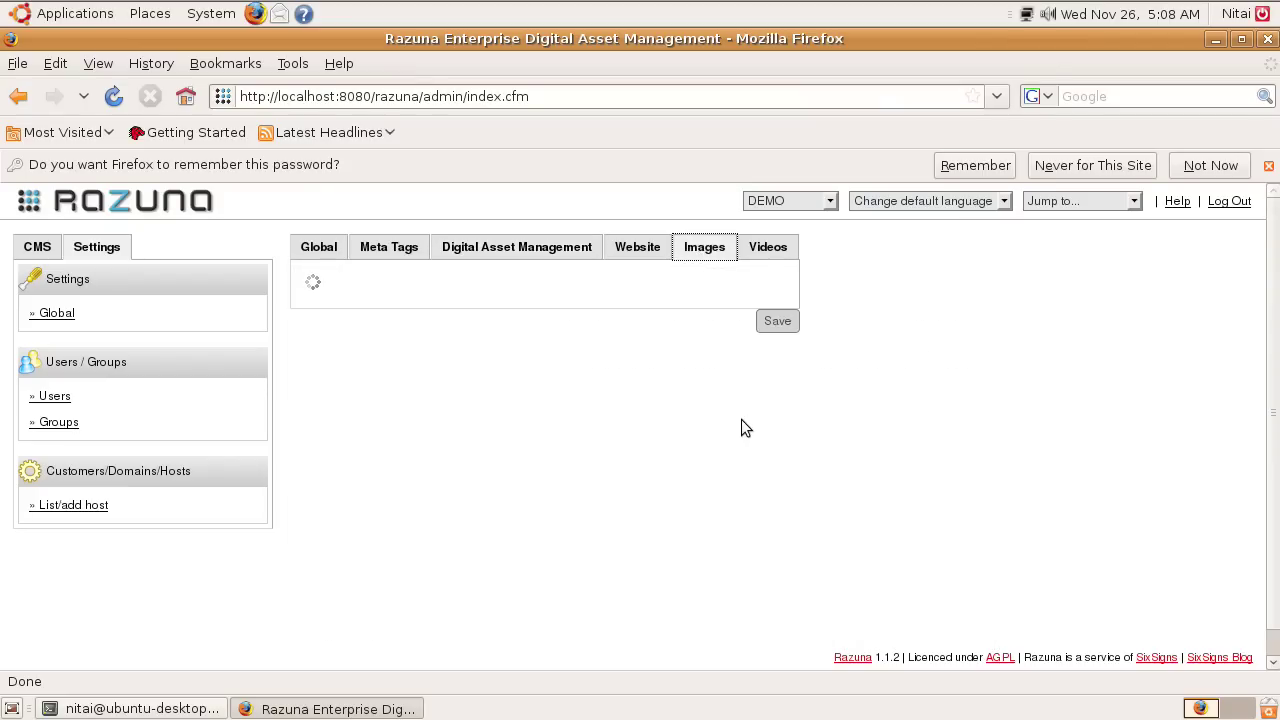
pyautogui.scroll(-6, 741, 420)
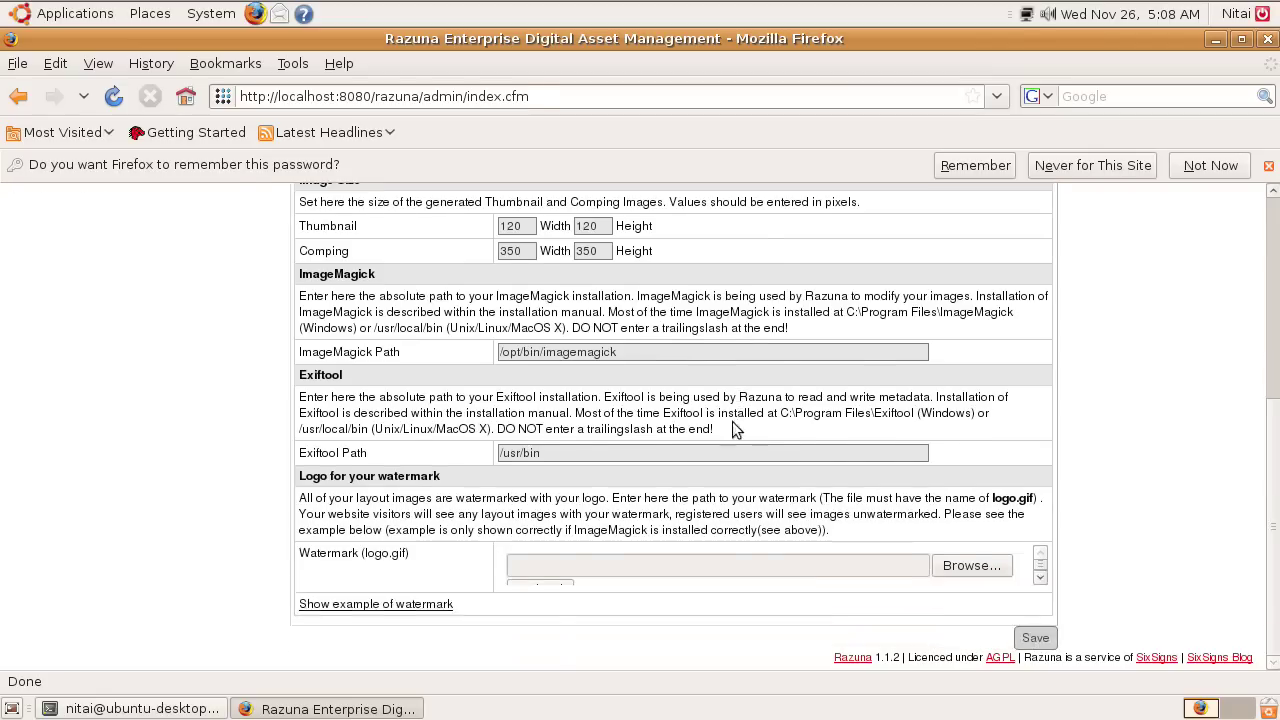
pyautogui.scroll(1, 735, 428)
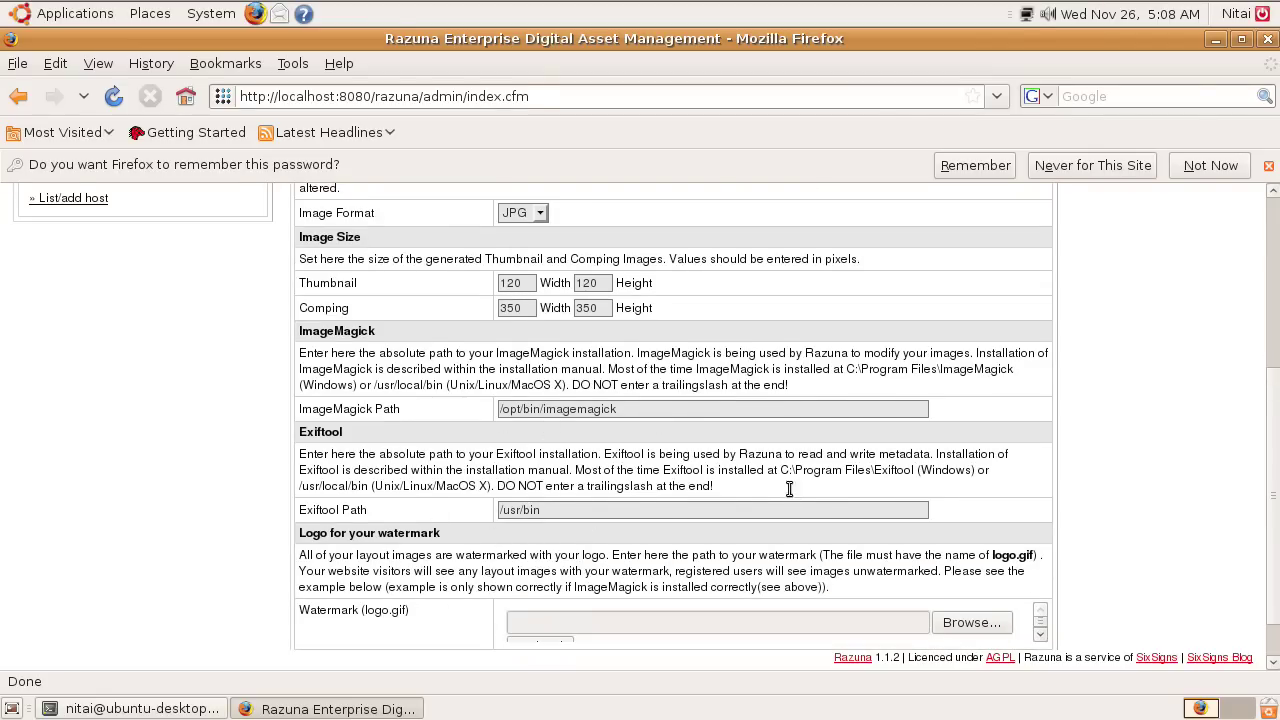
pyautogui.click(224, 20)
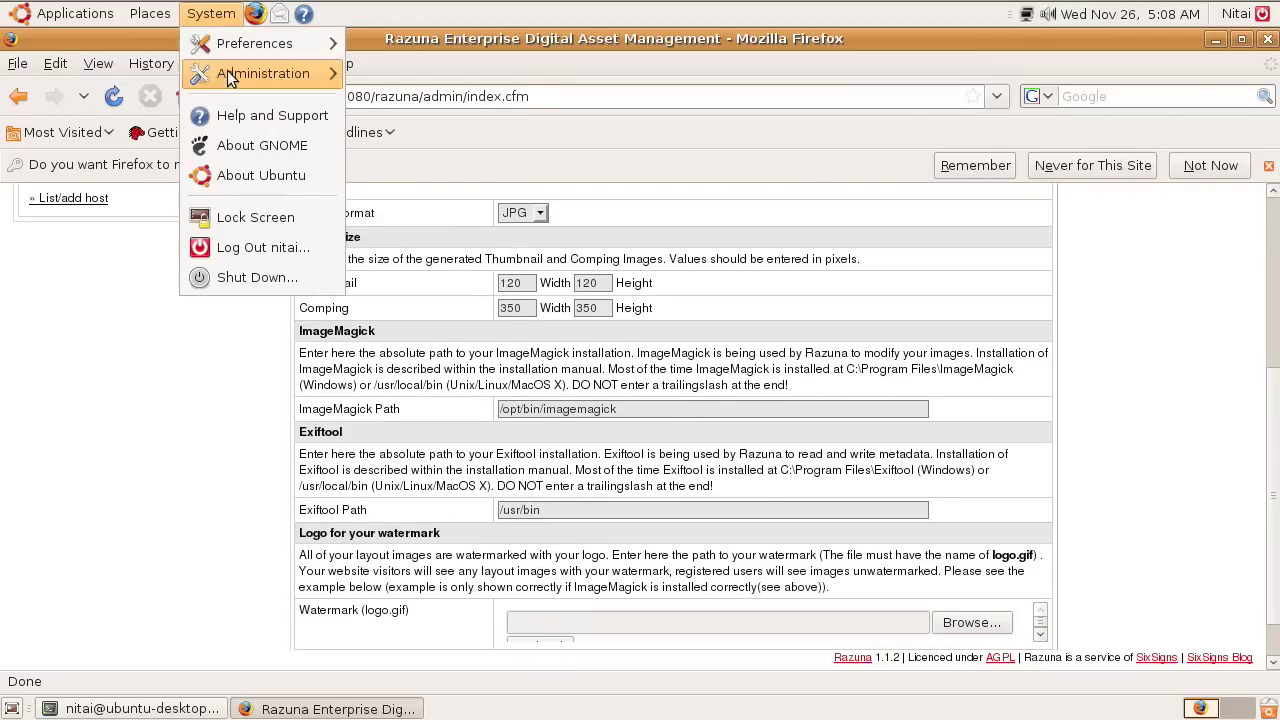
pyautogui.moveTo(227, 72)
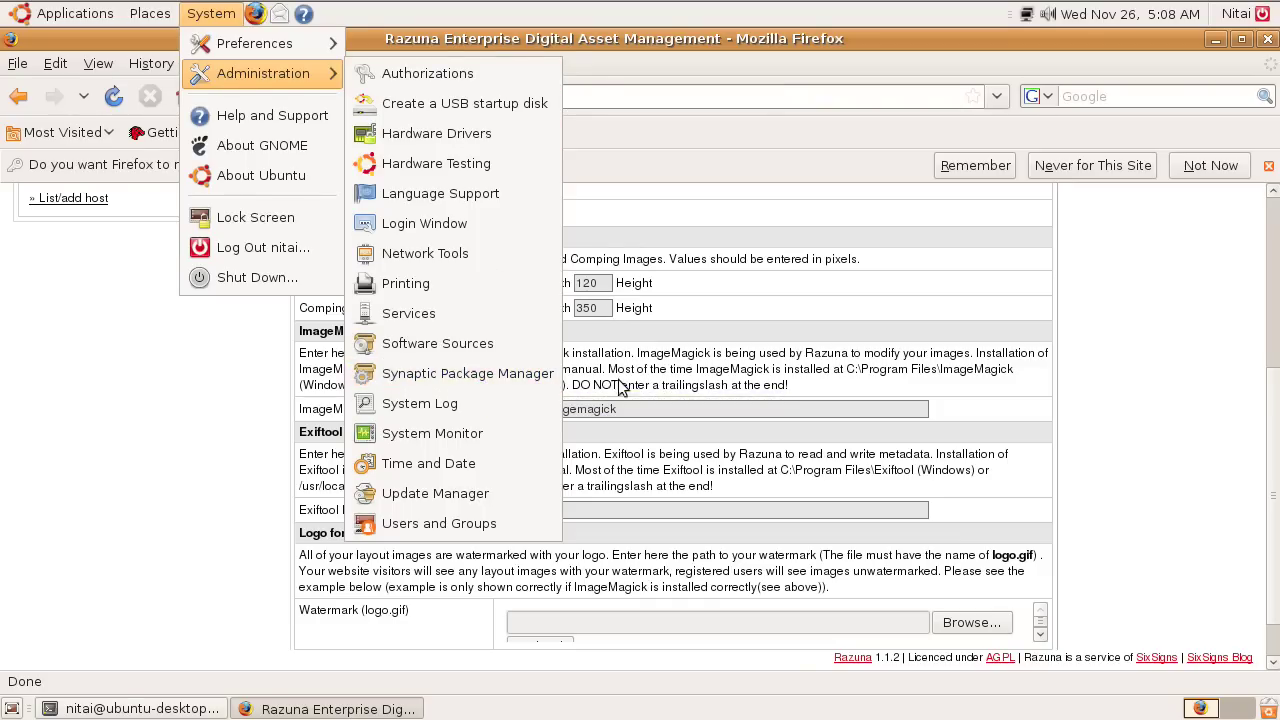
pyautogui.click(668, 362)
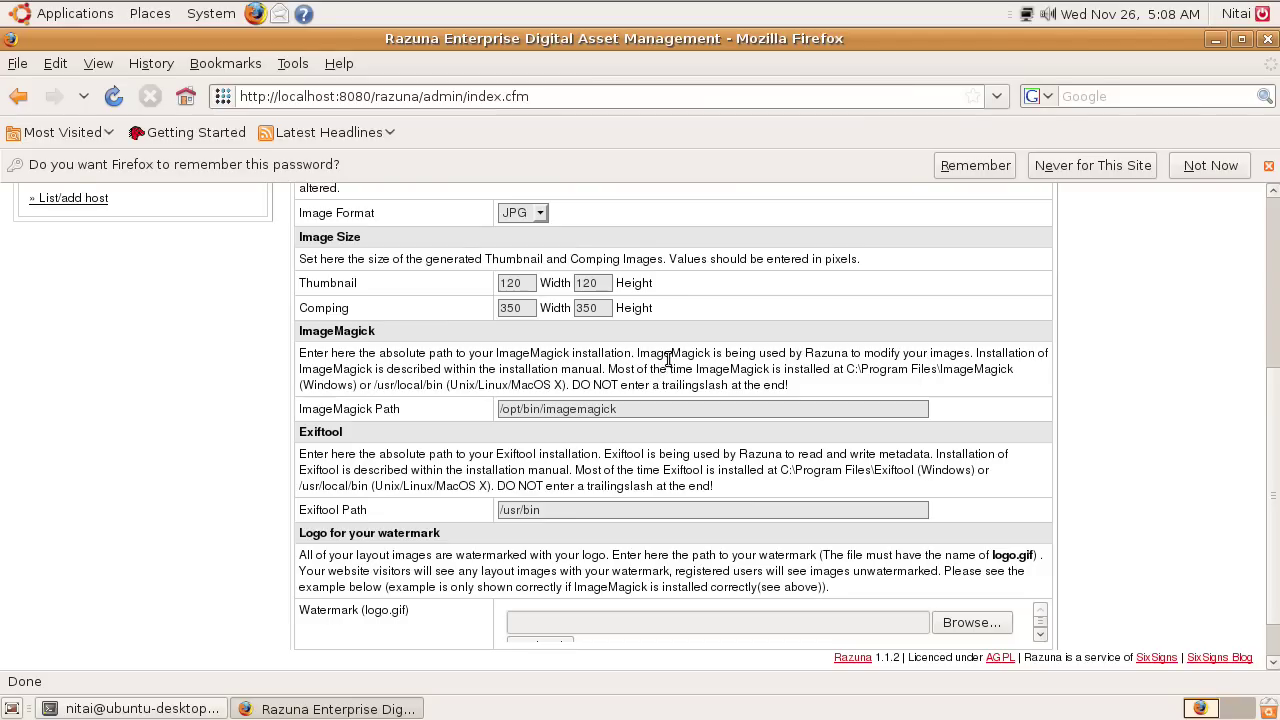